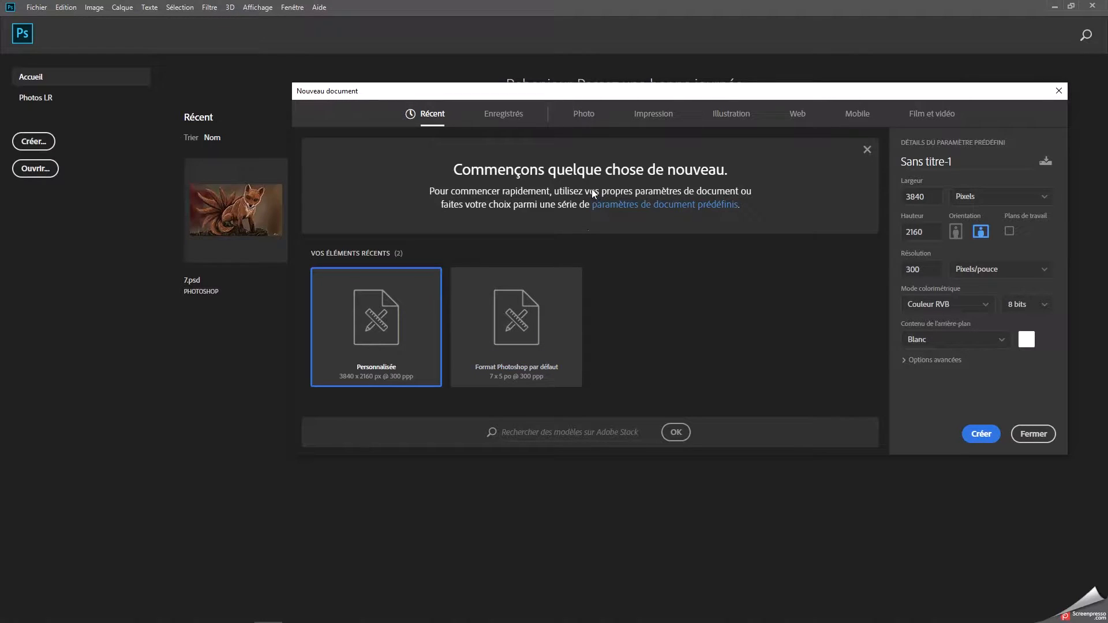
Step: Create a 3840 x 2160 pixel document at 300 pixels/inch in 8-bit RGB colour with a white background
left_click(586, 117)
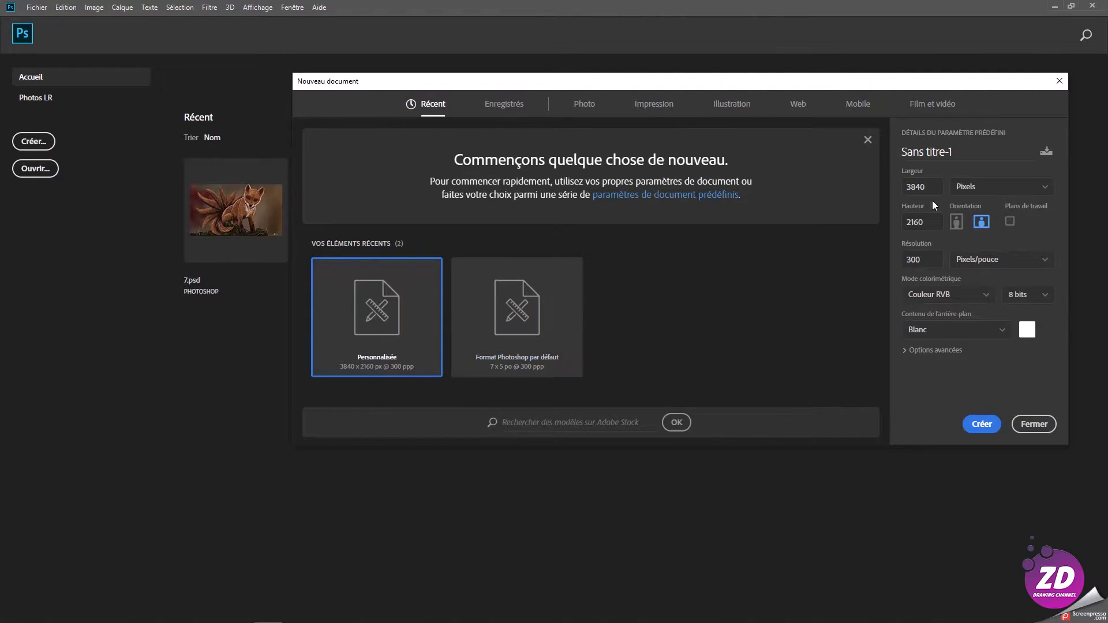
left_click(975, 186)
left_click(983, 206)
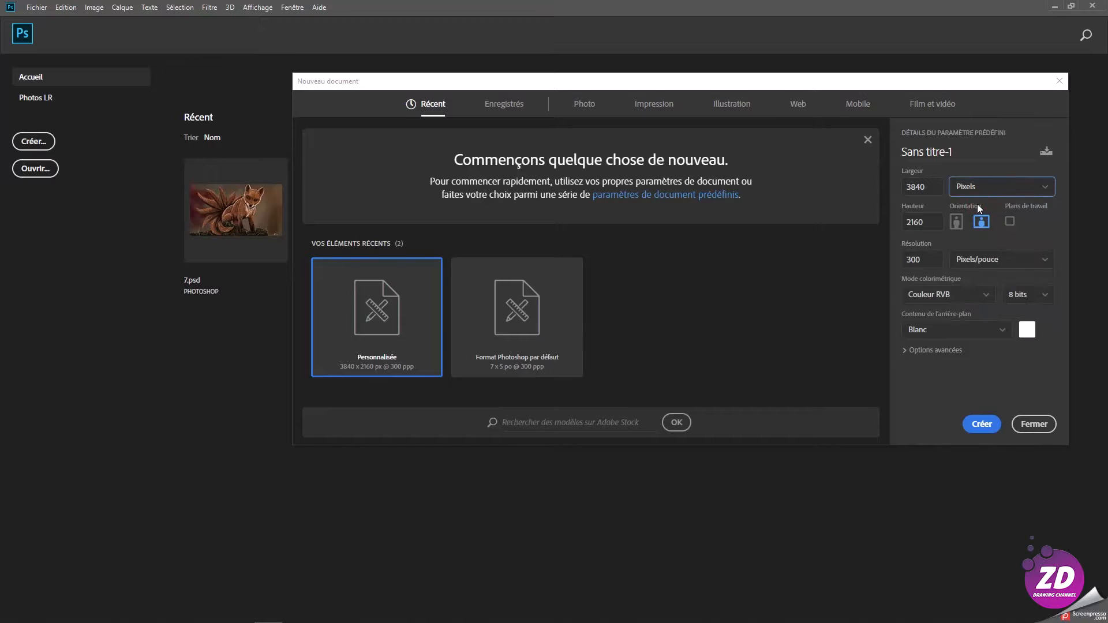
left_click_drag(930, 186, 867, 187)
key("Tab")
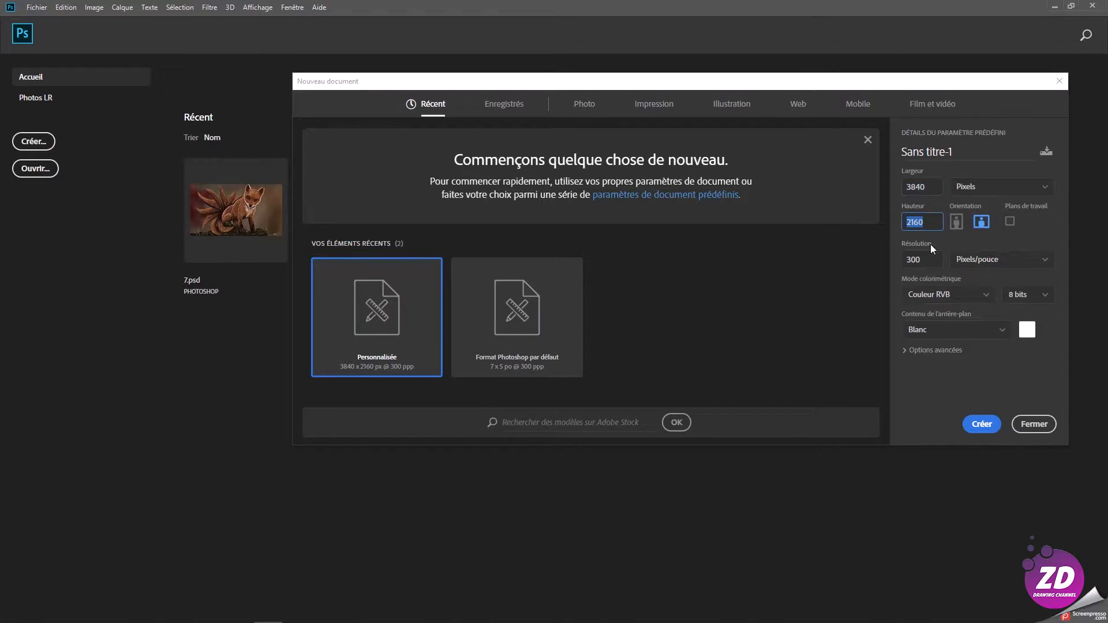
left_click(932, 255)
left_click(988, 429)
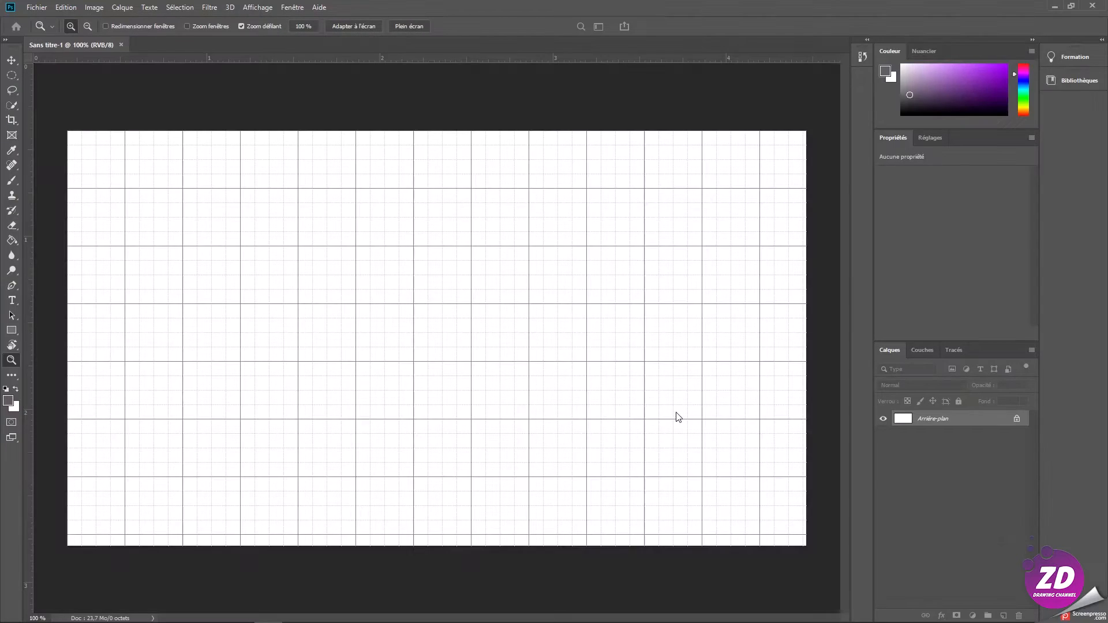
Step: Hide the view extras to remove the grid from the canvas
left_click(258, 7)
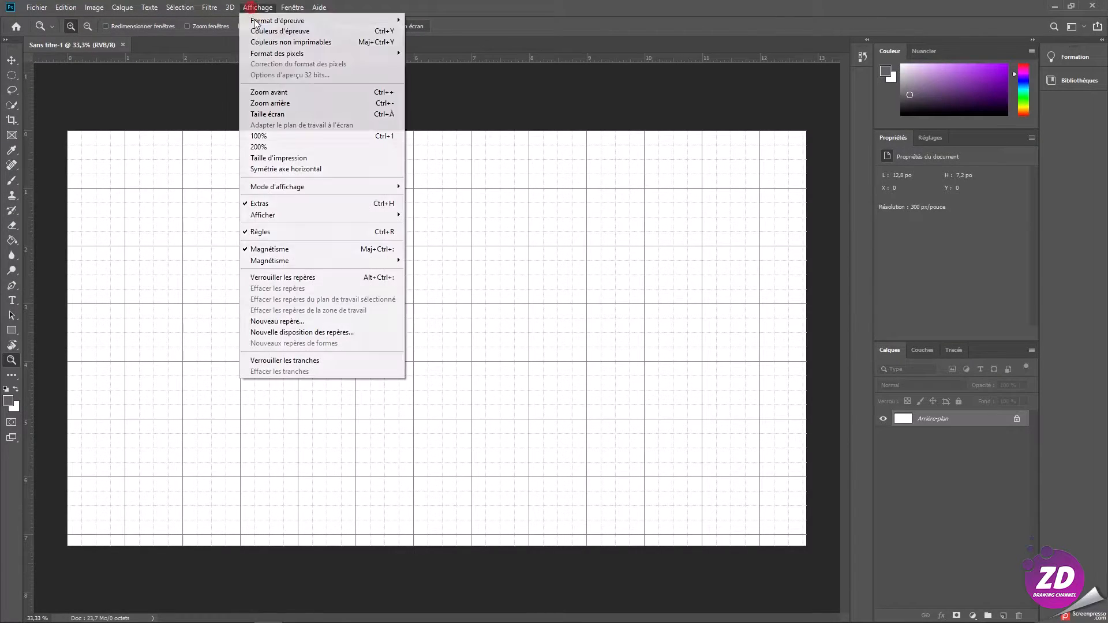
left_click(267, 203)
left_click(317, 88)
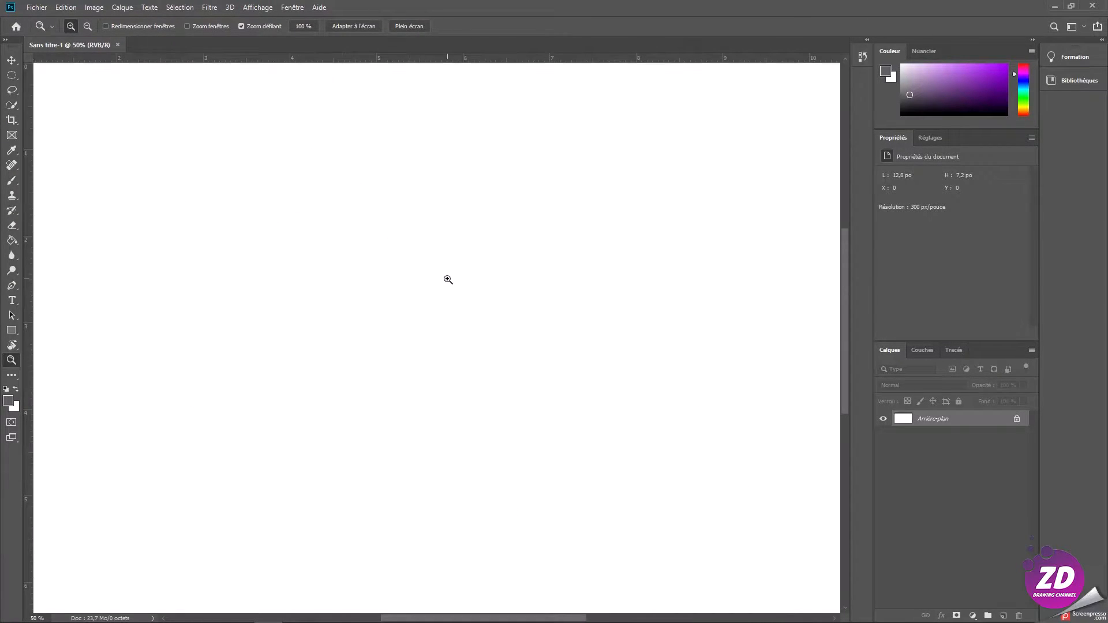
left_click_drag(474, 302, 439, 297)
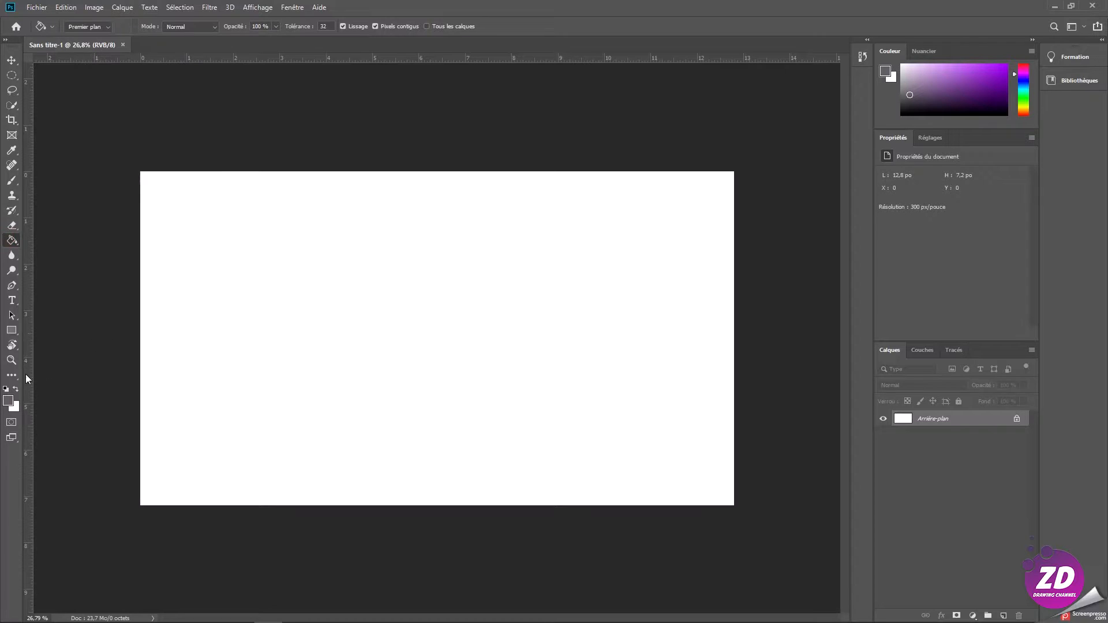
Step: Set the foreground colour to light beige #ebe3ce and fill the whole background with it
left_click(8, 399)
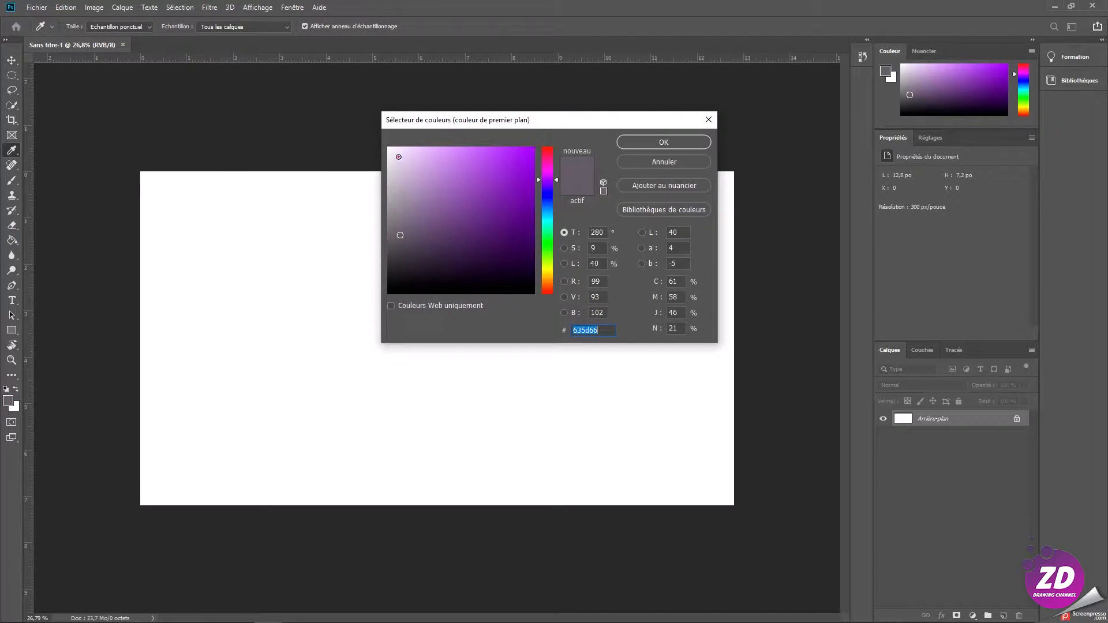
left_click(402, 157)
left_click(545, 277)
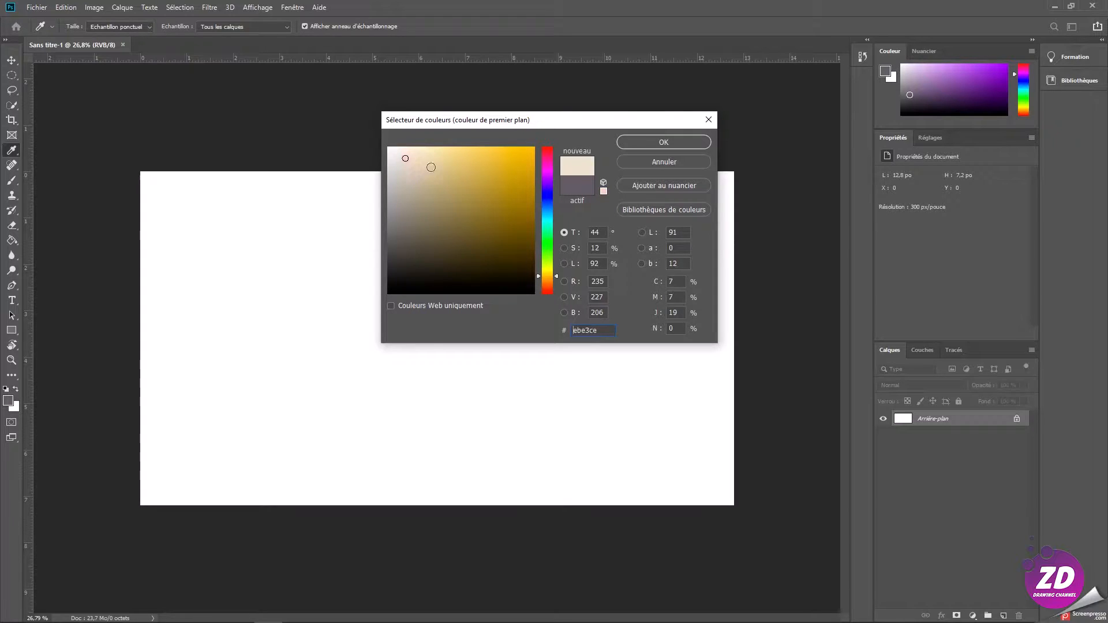
left_click(622, 144)
left_click(349, 261)
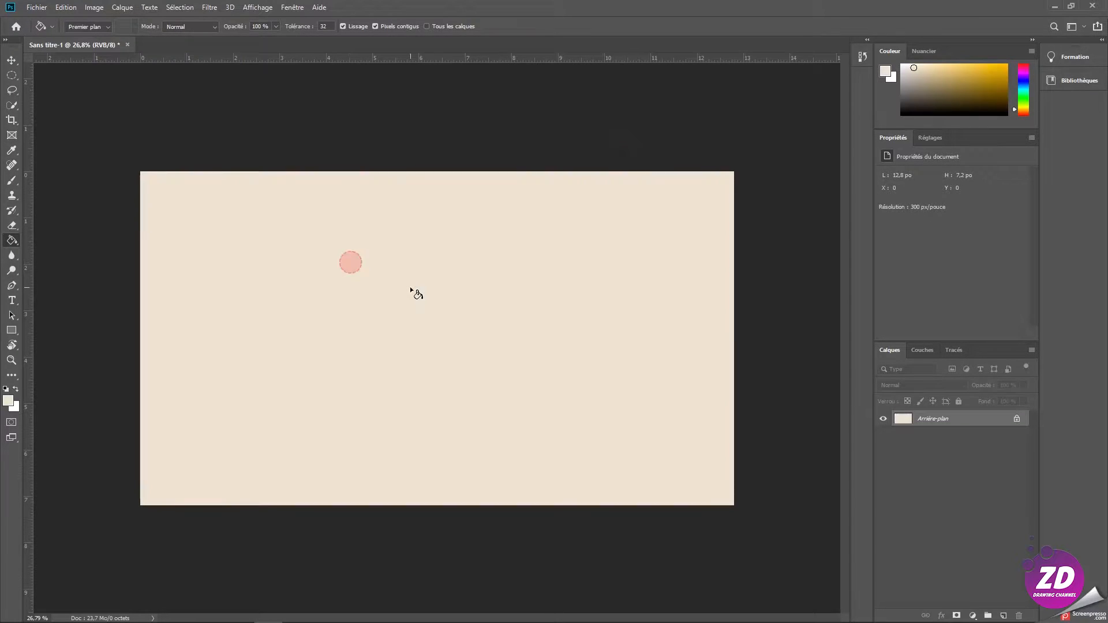
Step: Add a new layer above the background, rename it "croquis 1" and make it the active layer
left_click(8, 75)
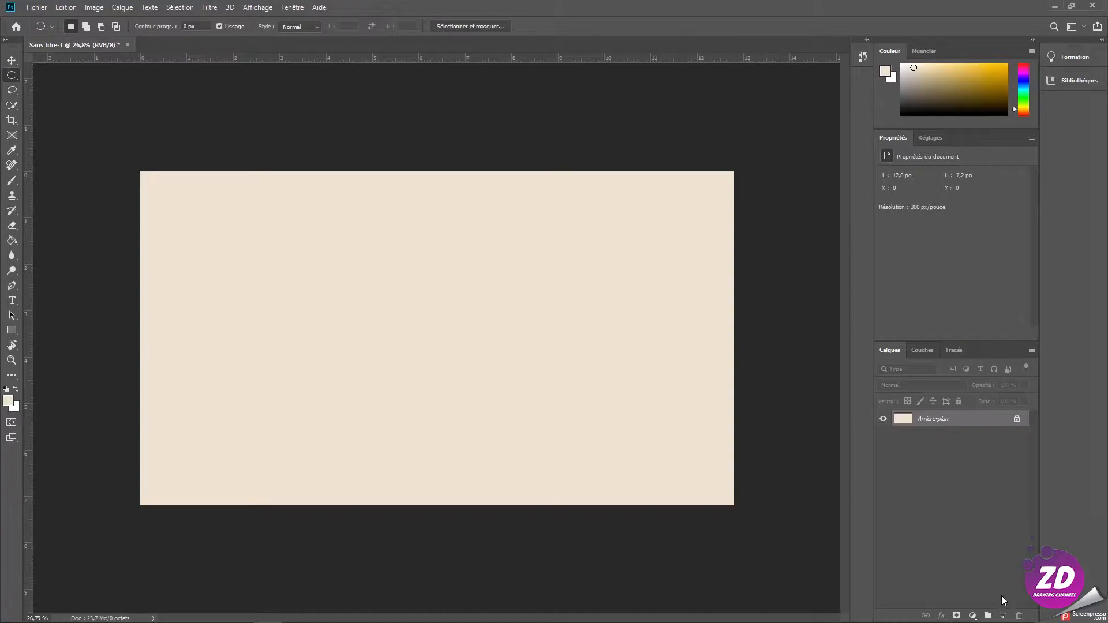
left_click(1005, 616)
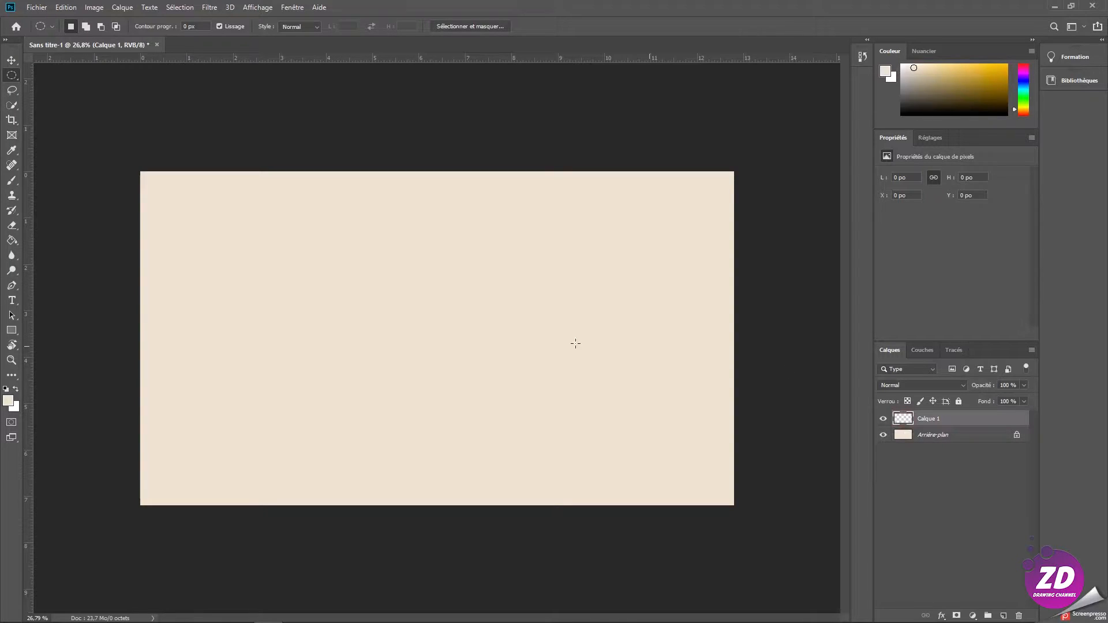
double_click(919, 417)
type("croq")
left_click(942, 474)
left_click(946, 418)
double_click(929, 417)
left_click(964, 500)
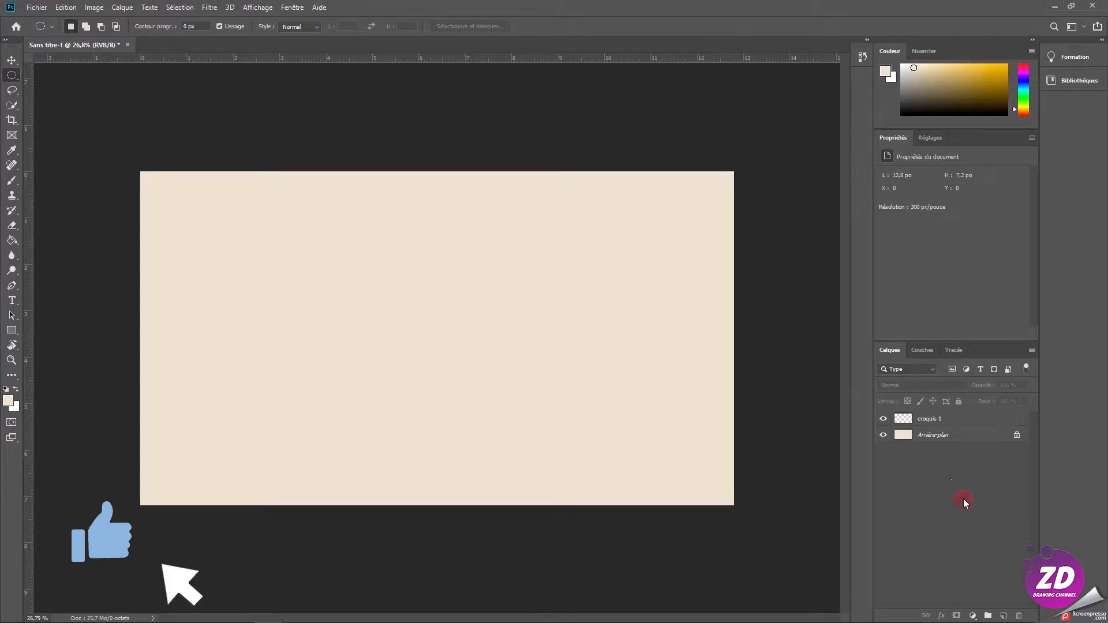
left_click(930, 419)
Step: Choose the "Nouveau brush 1 one edge" brush at 50 px and reset the foreground colour to black
left_click(12, 180)
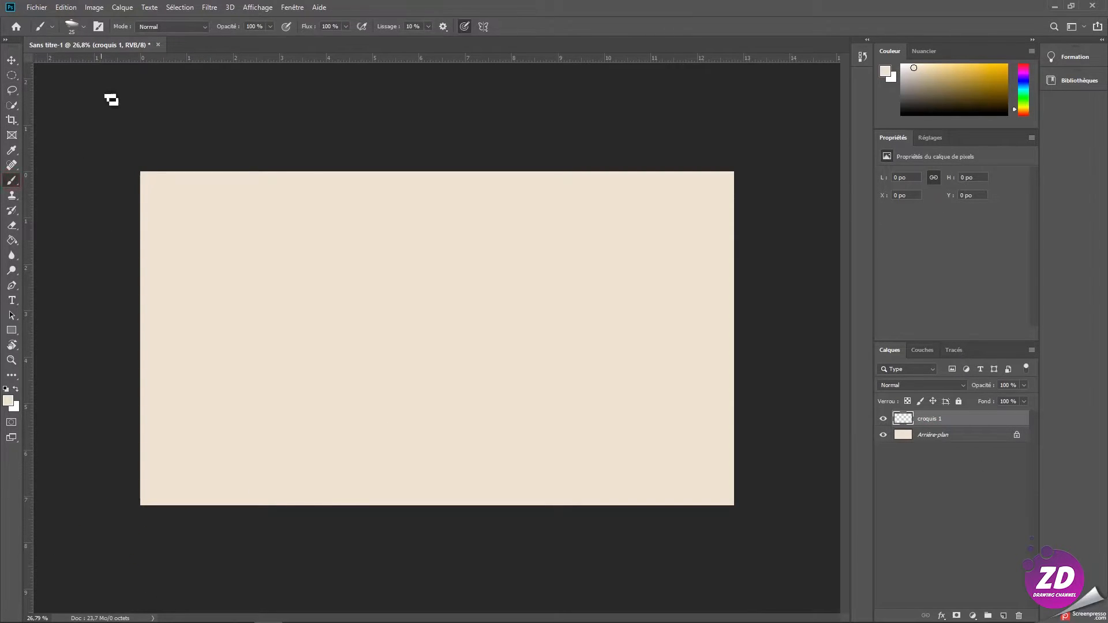
left_click(72, 26)
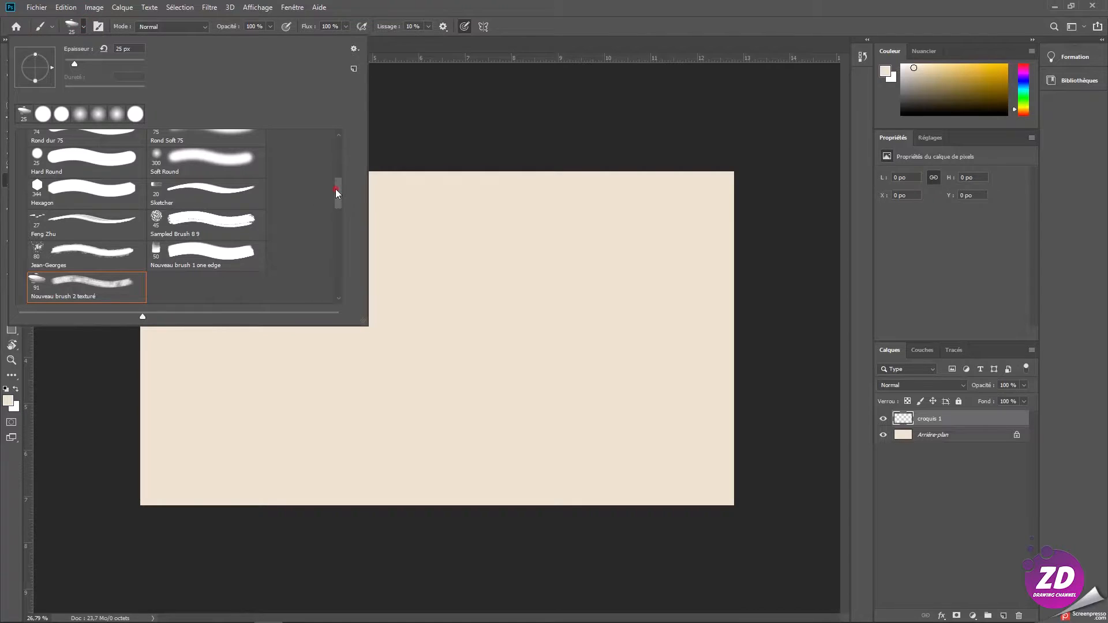
scroll(337, 193, "down", 2)
left_click(207, 210)
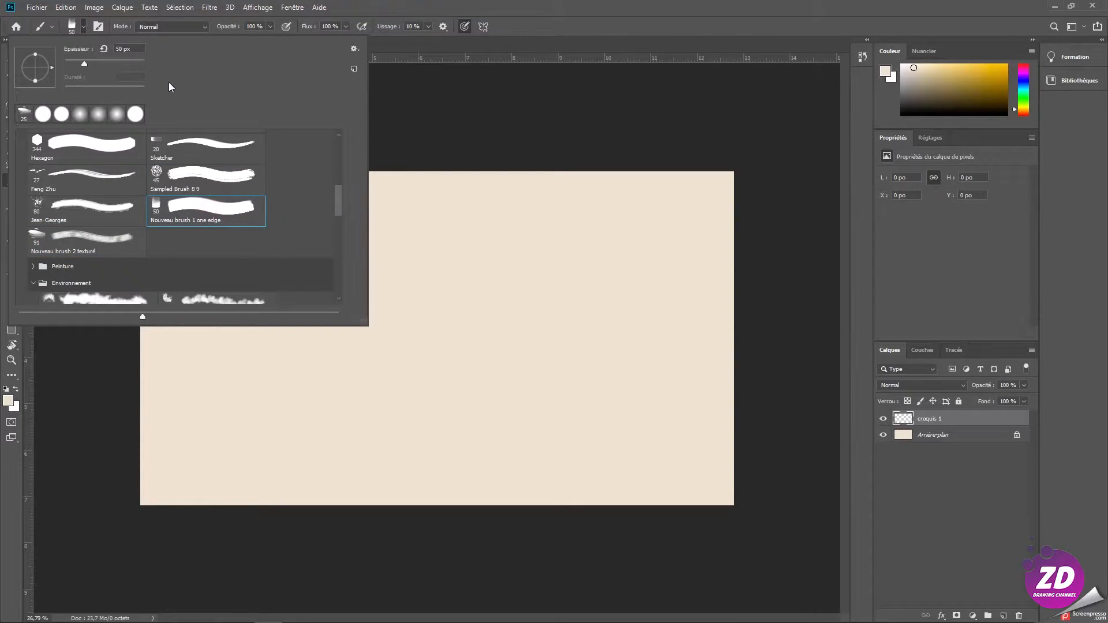
left_click(472, 150)
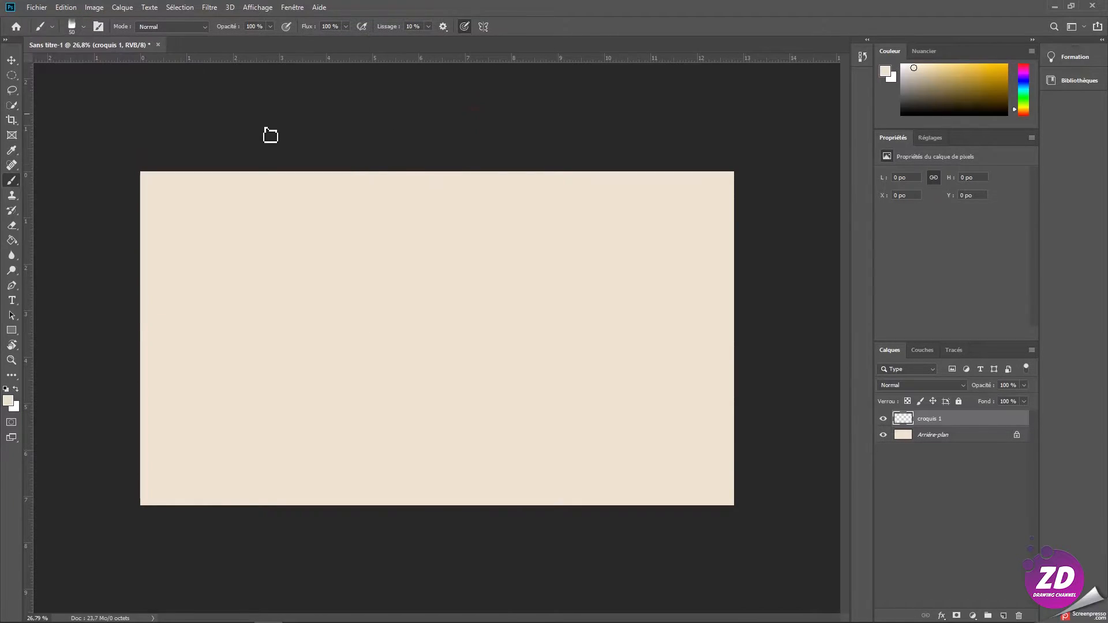
left_click(6, 390)
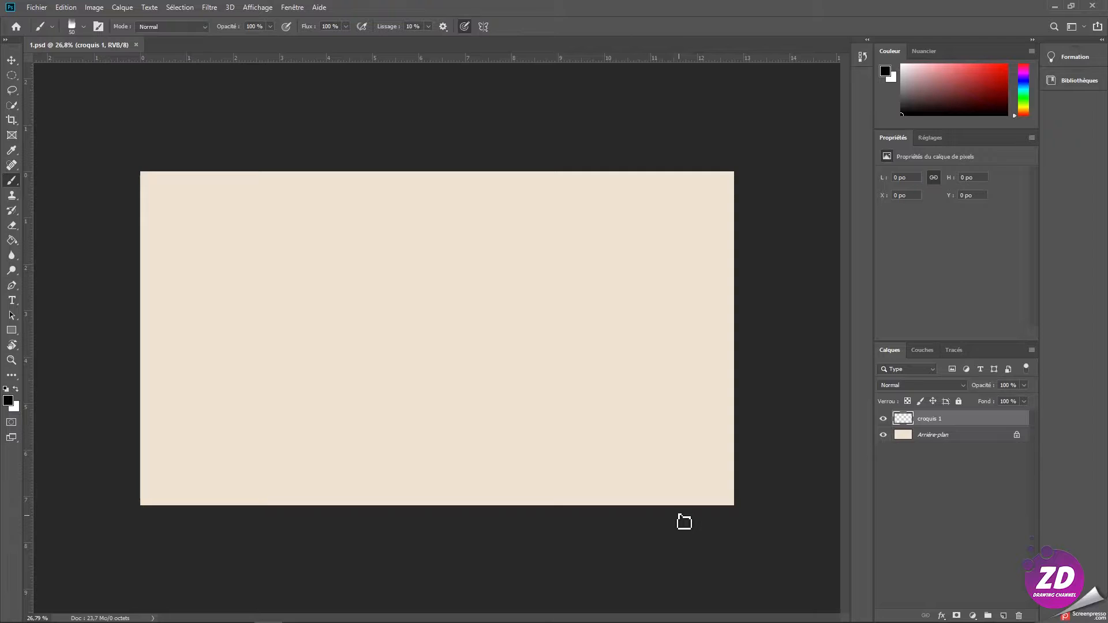
Step: Sketch the donkey's head as a circle about 1.4 by 1.5 inches in the upper-left part of the canvas
left_click(237, 114)
mouse_move(307, 225)
left_mouse_down()
mouse_move(299, 264)
mouse_move(312, 269)
mouse_move(303, 231)
mouse_move(300, 264)
mouse_move(321, 270)
mouse_move(314, 281)
mouse_move(348, 274)
left_mouse_up()
mouse_move(301, 230)
left_mouse_down()
mouse_move(340, 221)
mouse_move(356, 266)
left_mouse_up()
mouse_move(349, 225)
left_mouse_down()
mouse_move(349, 271)
mouse_move(358, 240)
mouse_move(311, 270)
mouse_move(320, 209)
mouse_move(300, 252)
mouse_move(314, 273)
mouse_move(336, 259)
mouse_move(320, 272)
mouse_move(314, 281)
left_mouse_up()
key("ctrl+z")
key("ctrl+z")
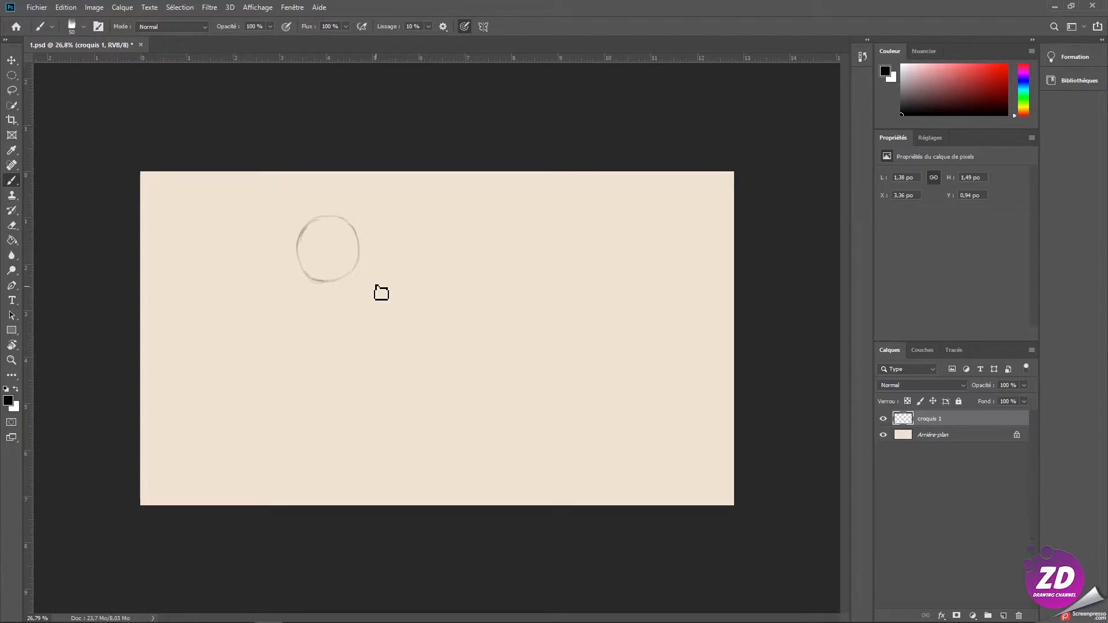
Step: Sketch a small muzzle circle below the head circle, joined by the face and jaw lines, and start the neck lines
mouse_move(296, 243)
left_mouse_down()
mouse_move(281, 306)
mouse_move(287, 313)
left_mouse_up()
left_click_drag(280, 302, 304, 308)
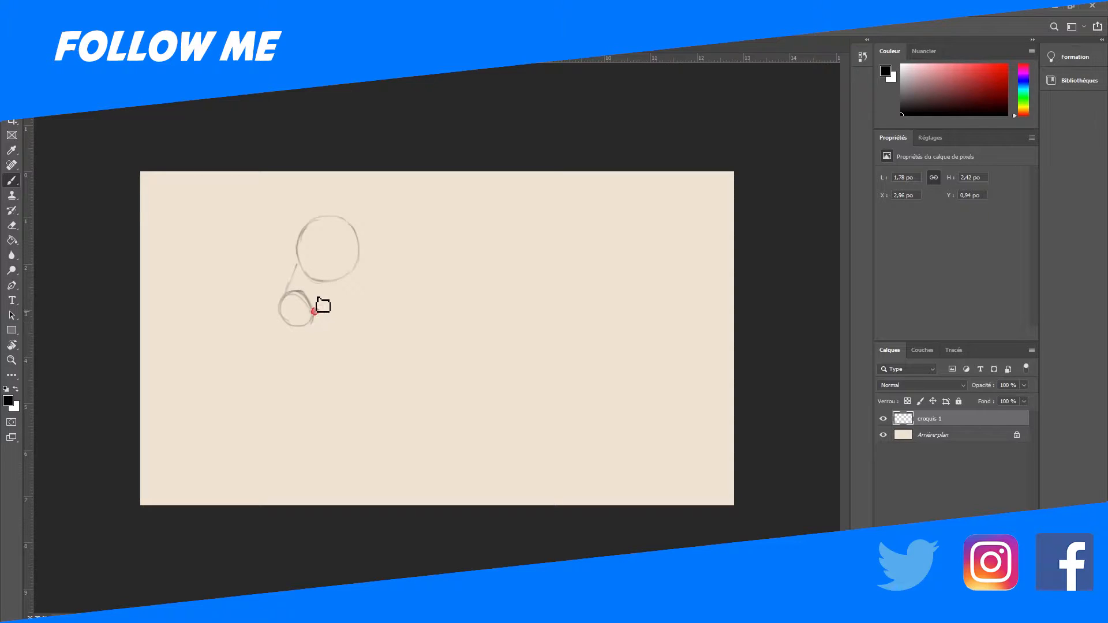
mouse_move(338, 302)
left_mouse_down()
mouse_move(315, 307)
mouse_move(365, 267)
mouse_move(353, 276)
mouse_move(353, 242)
left_mouse_up()
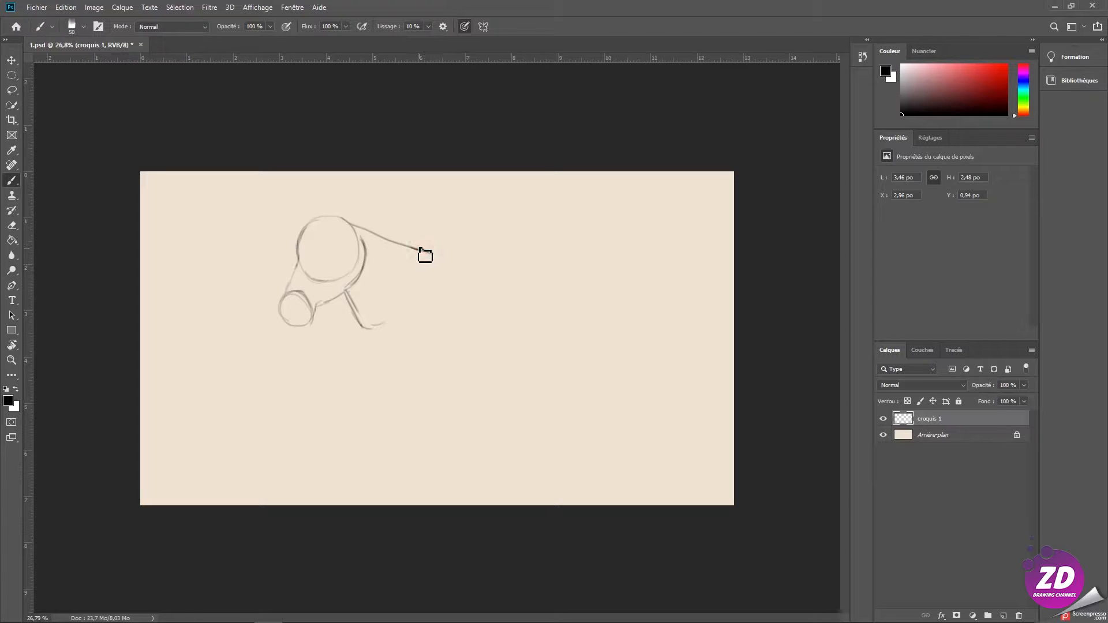
mouse_move(620, 265)
left_mouse_down()
mouse_move(623, 347)
mouse_move(544, 371)
mouse_move(436, 363)
mouse_move(438, 261)
left_mouse_up()
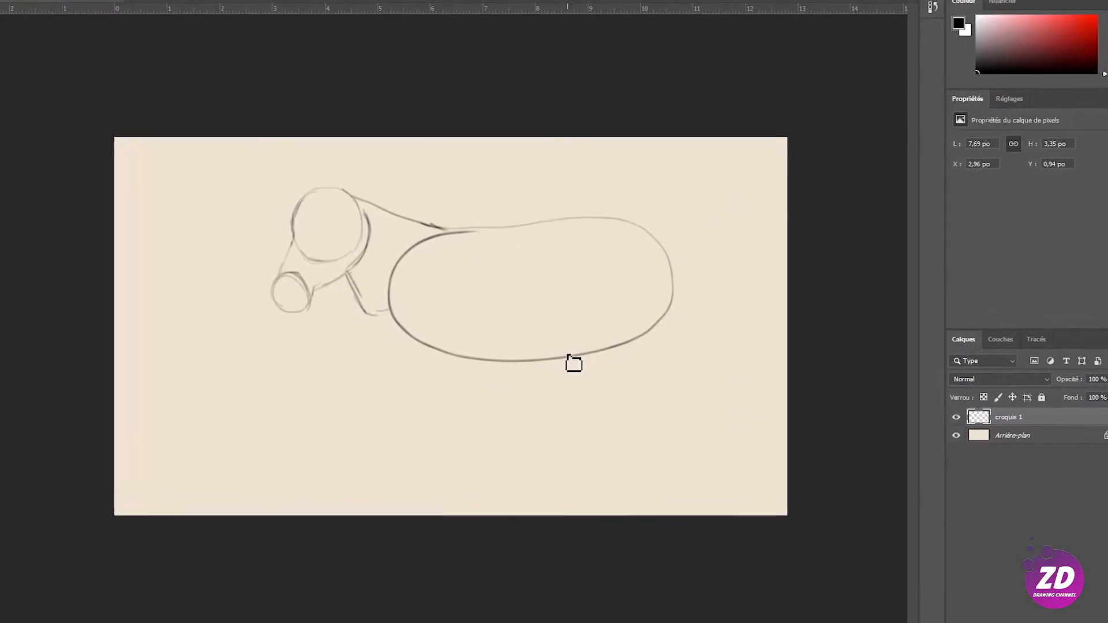
key("ctrl+z")
mouse_move(456, 209)
left_mouse_down()
mouse_move(663, 248)
mouse_move(483, 320)
mouse_move(543, 220)
left_mouse_up()
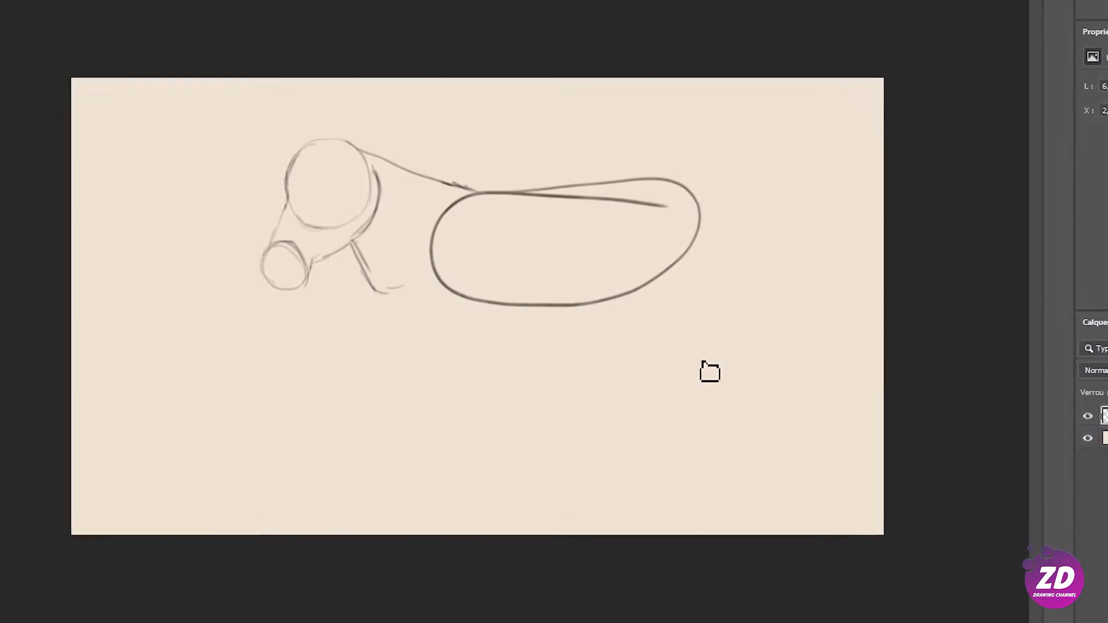
key("ctrl+z")
Step: Sketch the donkey's body as a long horizontal oval starting from the end of the neck line
mouse_move(633, 177)
left_mouse_down()
mouse_move(683, 304)
mouse_move(551, 198)
left_mouse_up()
left_click_drag(480, 215, 526, 185)
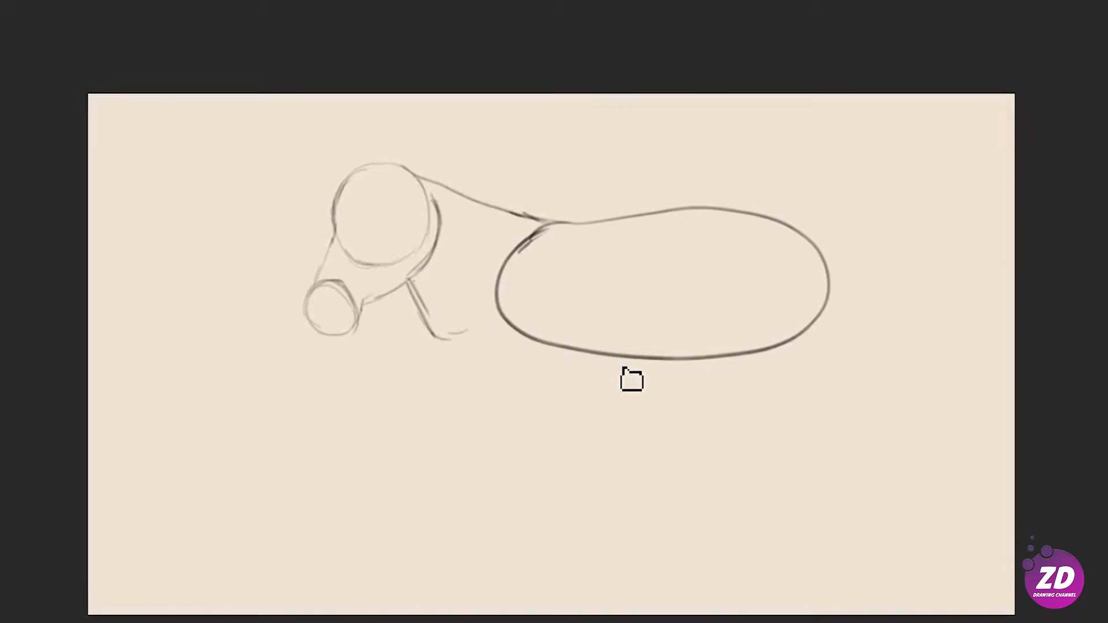
mouse_move(506, 343)
left_mouse_down()
mouse_move(561, 223)
mouse_move(802, 195)
mouse_move(773, 366)
left_mouse_up()
Step: Lasso the body oval and free-transform it to make it slightly shorter in length and adjust its position
mouse_move(741, 402)
left_mouse_down()
mouse_move(601, 395)
mouse_move(526, 367)
left_mouse_up()
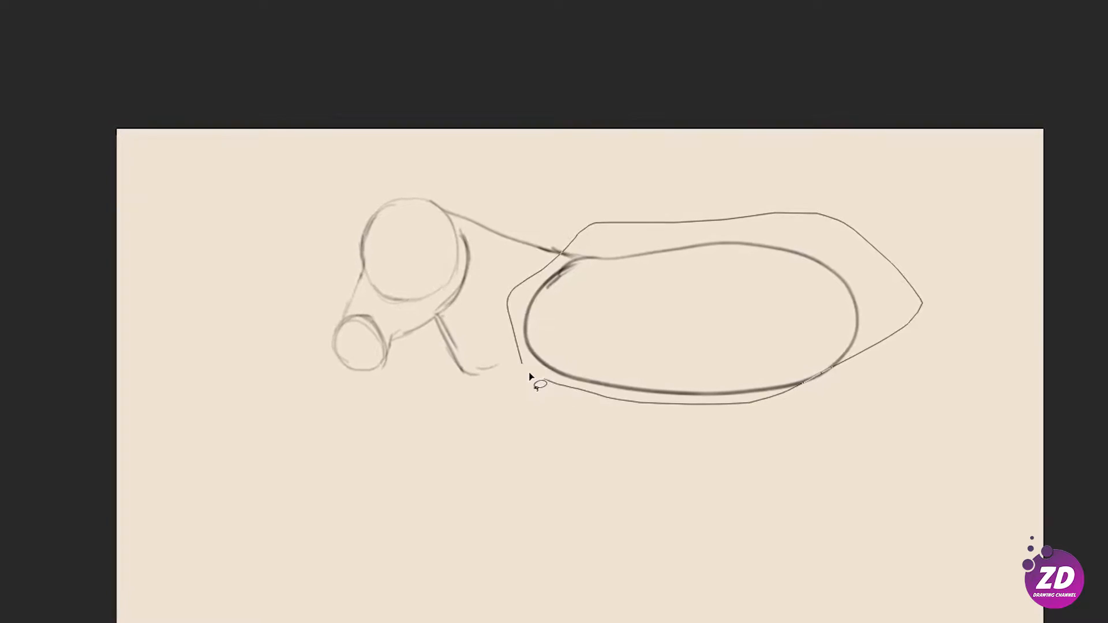
mouse_move(735, 374)
left_mouse_down()
mouse_move(814, 393)
mouse_move(880, 311)
mouse_move(766, 388)
left_mouse_up()
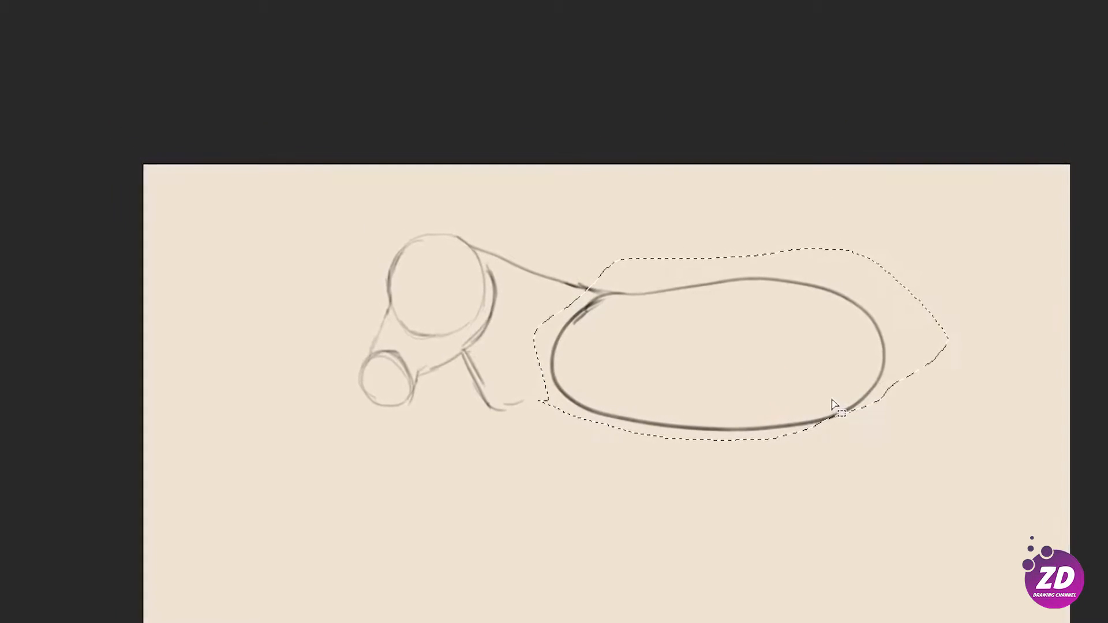
key("ctrl+t")
left_click_drag(957, 262, 950, 298)
left_click_drag(825, 390, 832, 398)
key("Down")
key("Down")
key("Return")
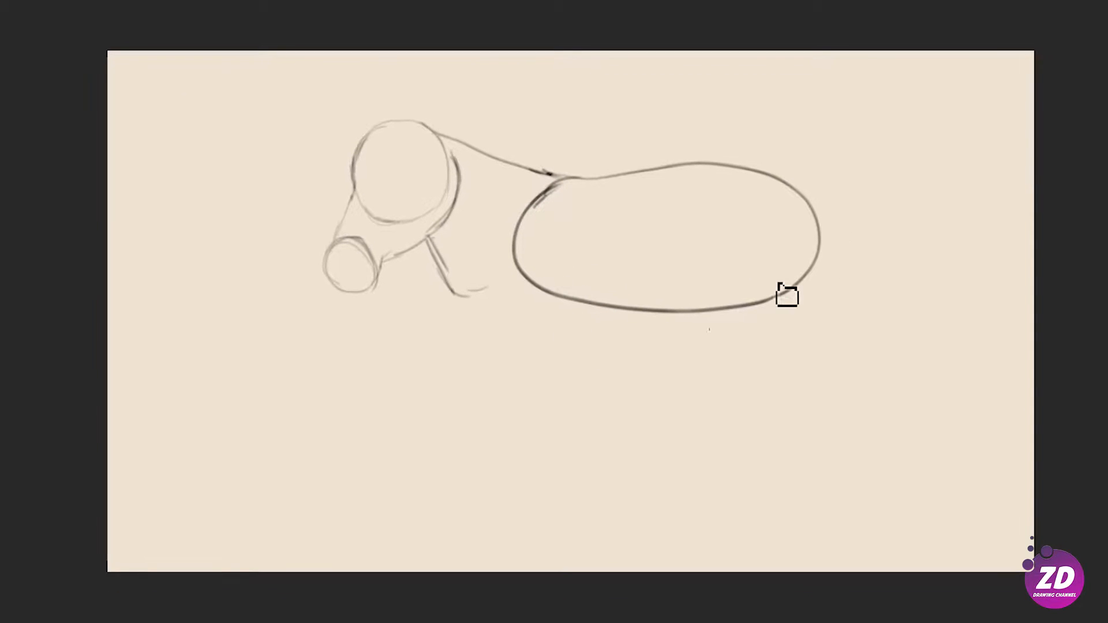
Step: Sketch the near hind leg down from the rear of the body oval to the hoof, including the rump line
mouse_move(812, 212)
left_mouse_down()
mouse_move(822, 257)
mouse_move(818, 225)
mouse_move(801, 318)
left_mouse_up()
mouse_move(816, 279)
left_mouse_down()
mouse_move(795, 327)
mouse_move(798, 387)
left_mouse_up()
mouse_move(749, 309)
left_mouse_down()
mouse_move(775, 395)
mouse_move(759, 424)
mouse_move(756, 379)
mouse_move(755, 421)
left_mouse_up()
mouse_move(756, 421)
left_mouse_down()
mouse_move(752, 485)
mouse_move(753, 472)
left_mouse_up()
mouse_move(756, 395)
left_mouse_down()
mouse_move(769, 462)
mouse_move(762, 445)
mouse_move(759, 490)
left_mouse_up()
left_click_drag(756, 375, 762, 500)
left_click_drag(754, 368, 767, 460)
mouse_move(798, 368)
left_mouse_down()
mouse_move(799, 417)
mouse_move(814, 447)
mouse_move(786, 541)
mouse_move(760, 561)
left_mouse_up()
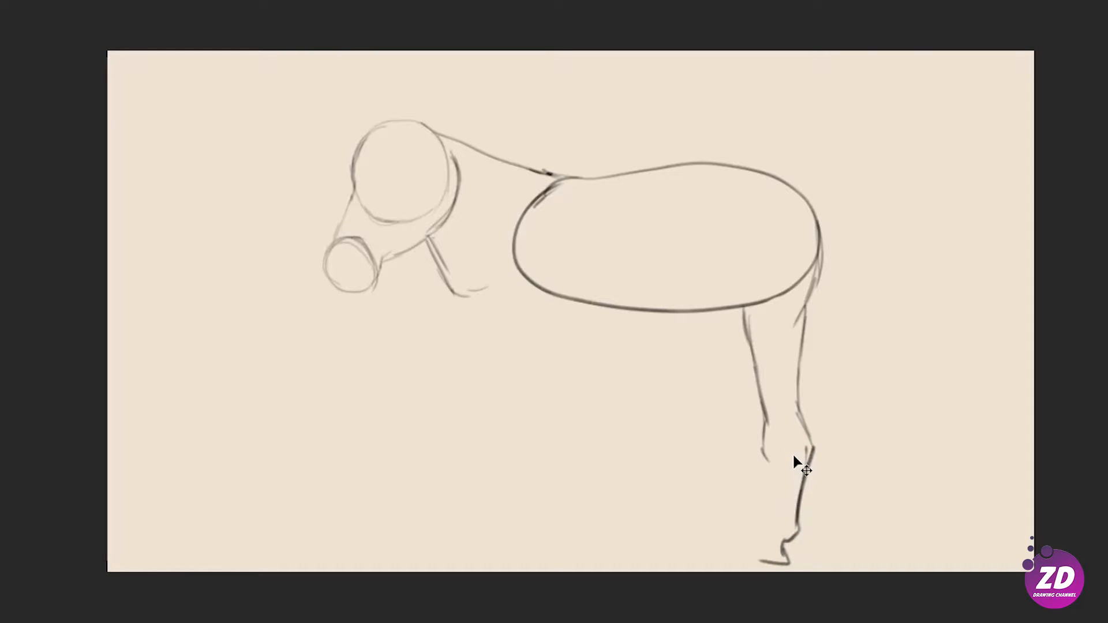
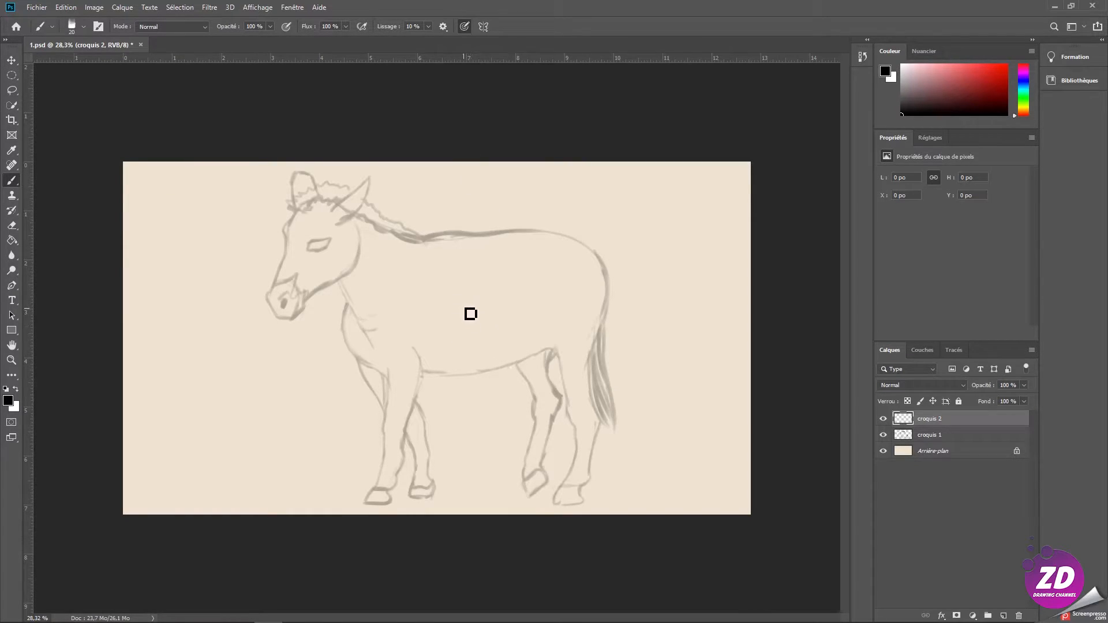
Step: Ink the front outline of the donkey's head on the "croquis 2" layer, from the forehead down around the muzzle
left_click(294, 232)
mouse_move(285, 232)
left_mouse_down()
mouse_move(285, 241)
mouse_move(300, 210)
left_mouse_up()
mouse_move(284, 238)
left_mouse_down()
mouse_move(289, 267)
mouse_move(272, 289)
mouse_move(281, 263)
left_mouse_up()
mouse_move(280, 298)
left_mouse_down()
mouse_move(304, 333)
mouse_move(284, 323)
mouse_move(314, 323)
mouse_move(298, 317)
mouse_move(292, 285)
mouse_move(288, 330)
mouse_move(280, 319)
mouse_move(323, 315)
mouse_move(304, 325)
mouse_move(315, 299)
mouse_move(309, 292)
left_mouse_up()
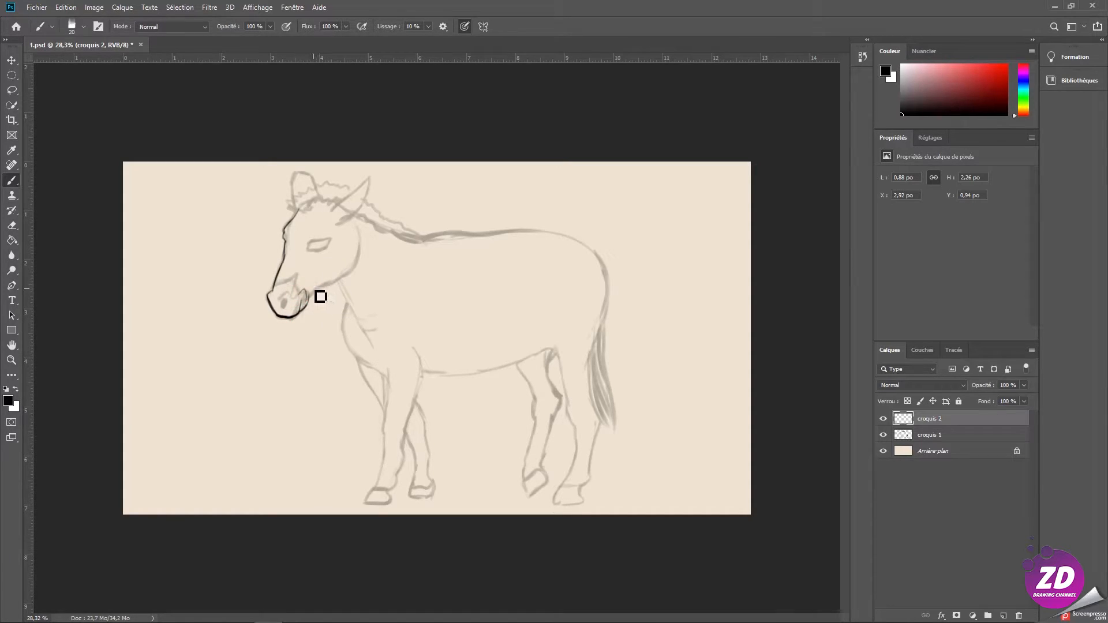
Step: Switch the Eraser to a hard round 98 px tip and erase the excess ink line behind the chin
key("e")
left_click_drag(312, 284, 316, 299)
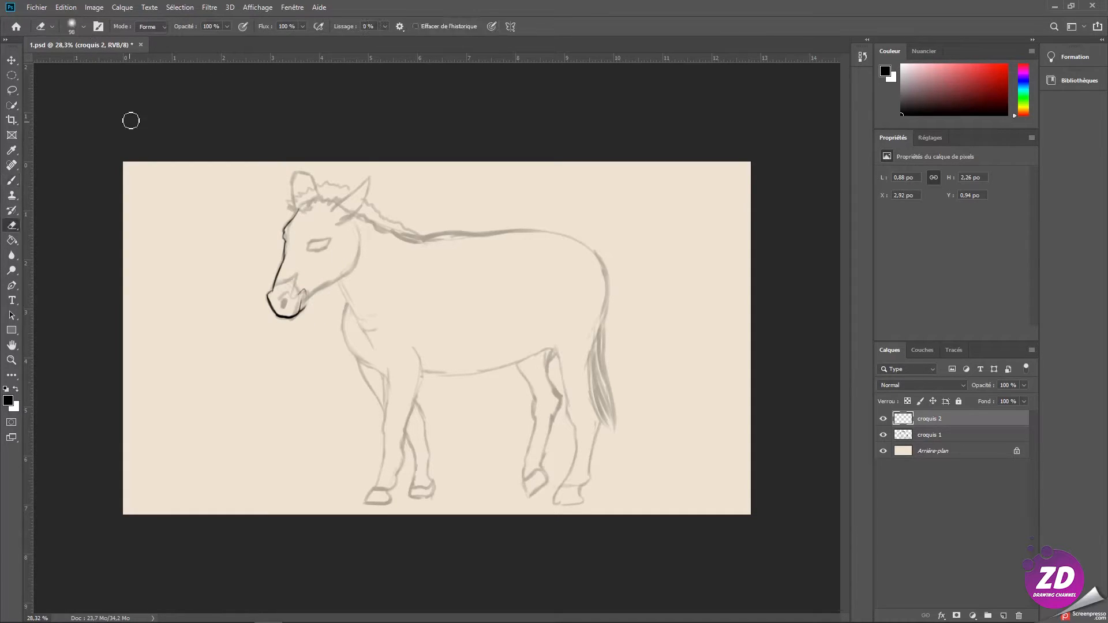
left_click(83, 28)
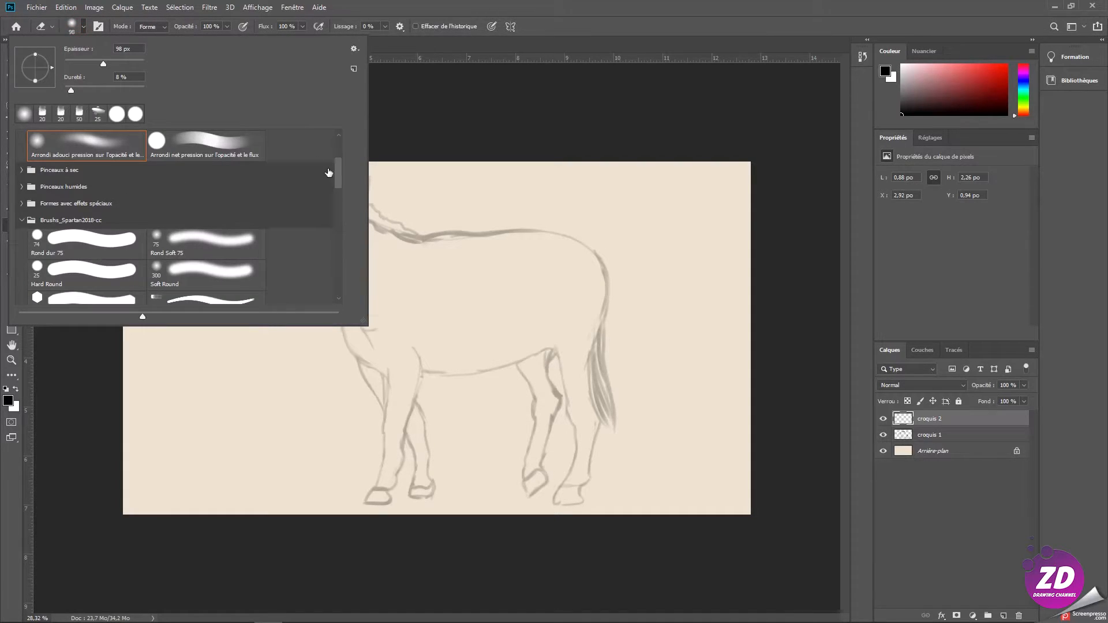
left_click_drag(338, 183, 337, 162)
left_click(199, 195)
left_click(422, 140)
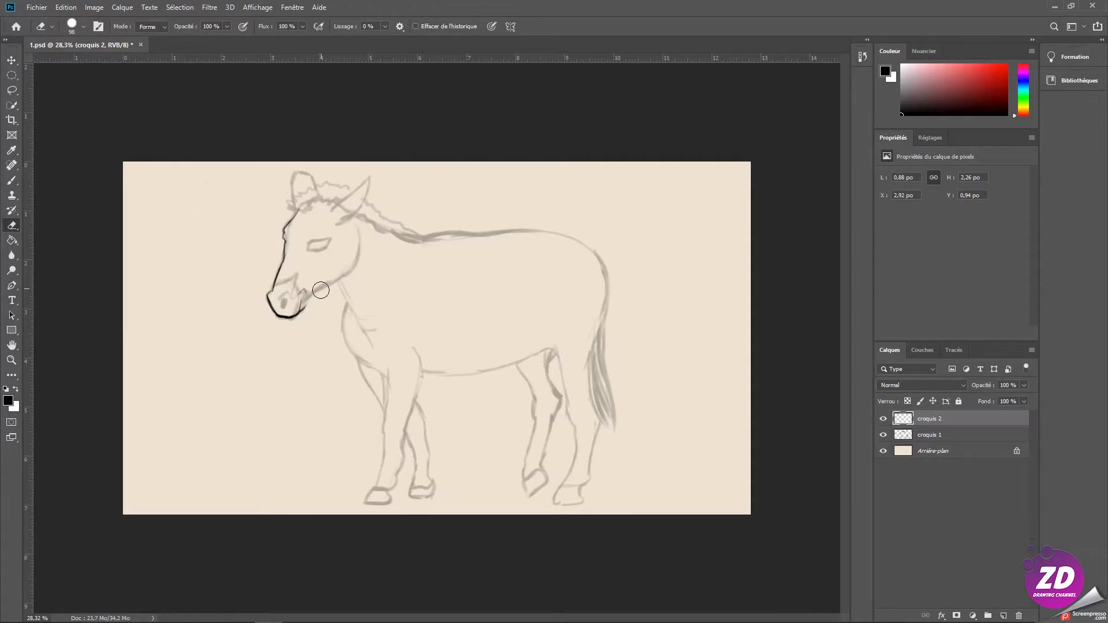
left_click_drag(333, 309, 324, 309)
Step: Ink the donkey's mouth and nostril with the brush, following the underlying sketch
key("b")
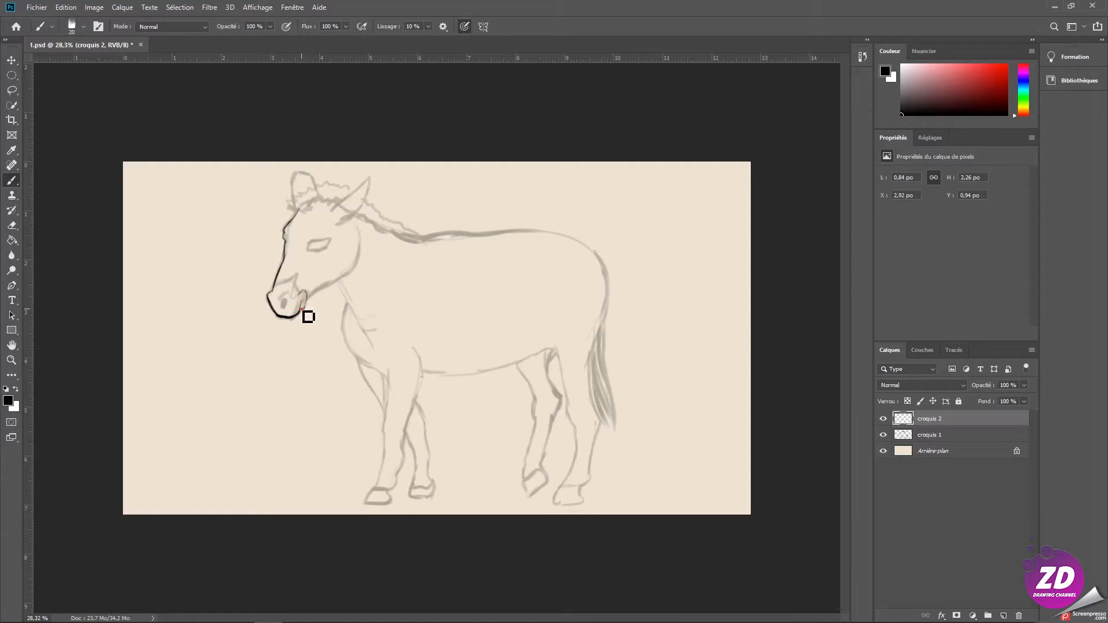
left_click_drag(299, 308, 303, 308)
left_click_drag(304, 295, 302, 312)
left_click_drag(290, 312, 288, 302)
Step: Ink the eye, the ears and the back contour from the neck over the rump to the tail
mouse_move(310, 241)
left_mouse_down()
mouse_move(346, 240)
mouse_move(318, 251)
mouse_move(328, 241)
mouse_move(315, 242)
mouse_move(340, 247)
mouse_move(312, 242)
left_mouse_up()
key("ctrl+z")
mouse_move(301, 206)
left_mouse_down()
mouse_move(347, 210)
mouse_move(319, 210)
mouse_move(300, 226)
mouse_move(365, 213)
mouse_move(299, 190)
mouse_move(306, 178)
mouse_move(370, 190)
mouse_move(362, 196)
mouse_move(375, 186)
mouse_move(365, 220)
mouse_move(402, 244)
mouse_move(477, 233)
mouse_move(450, 238)
mouse_move(592, 252)
mouse_move(617, 290)
mouse_move(588, 358)
left_mouse_up()
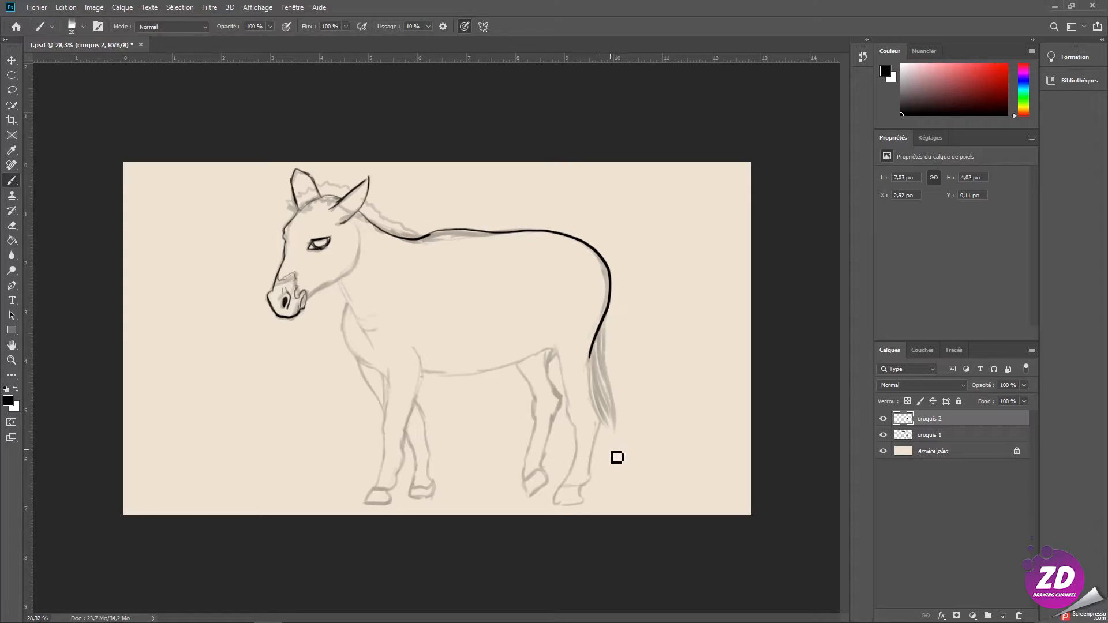
Step: Clean up the ink line where the neck meets the back, and ink the donkey's jaw and cheek
key("e")
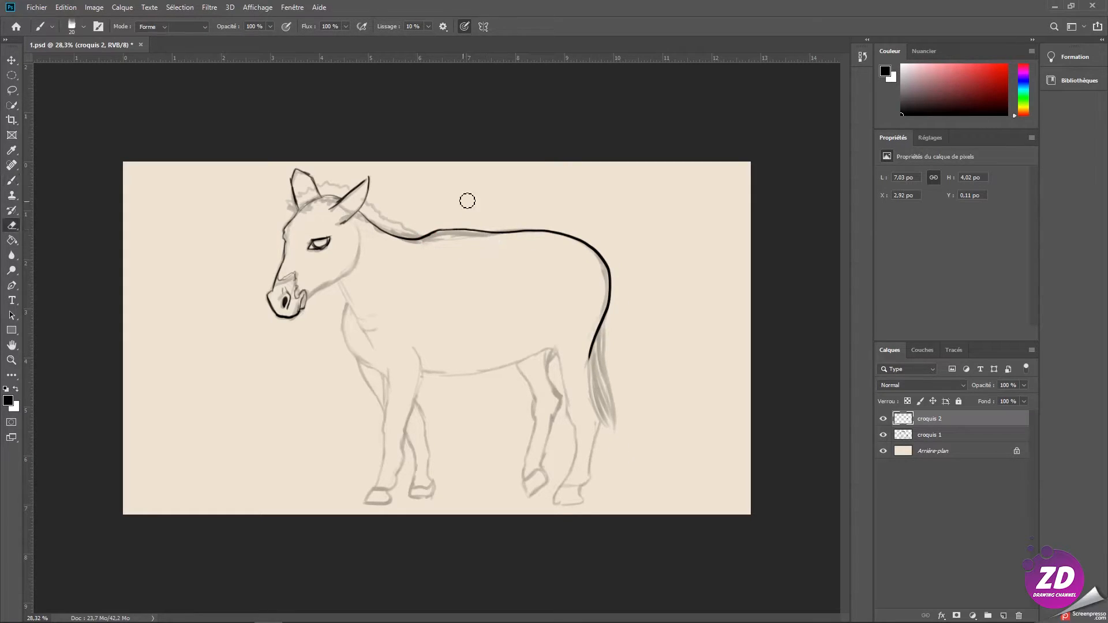
left_click(443, 231)
key("b")
mouse_move(430, 236)
left_mouse_down()
mouse_move(489, 236)
mouse_move(464, 235)
left_mouse_up()
key("e")
left_click(433, 230)
key("b")
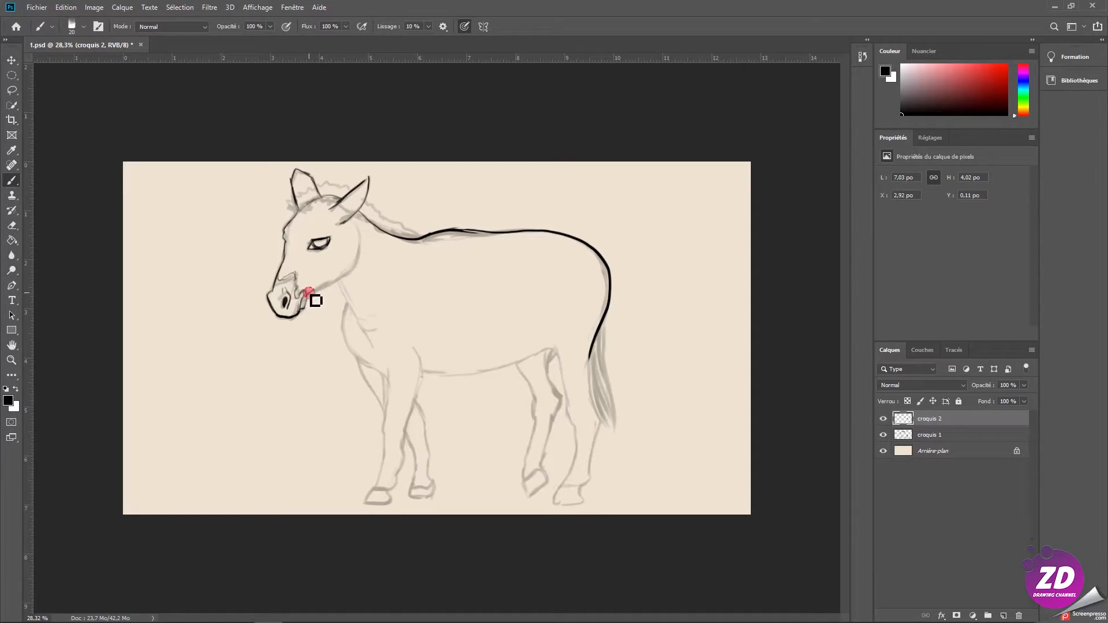
mouse_move(327, 293)
left_mouse_down()
mouse_move(379, 251)
mouse_move(370, 233)
mouse_move(359, 267)
left_mouse_up()
Step: Lasso the donkey's eye, shift it slightly toward the front of the face, and deselect it
left_click(12, 91)
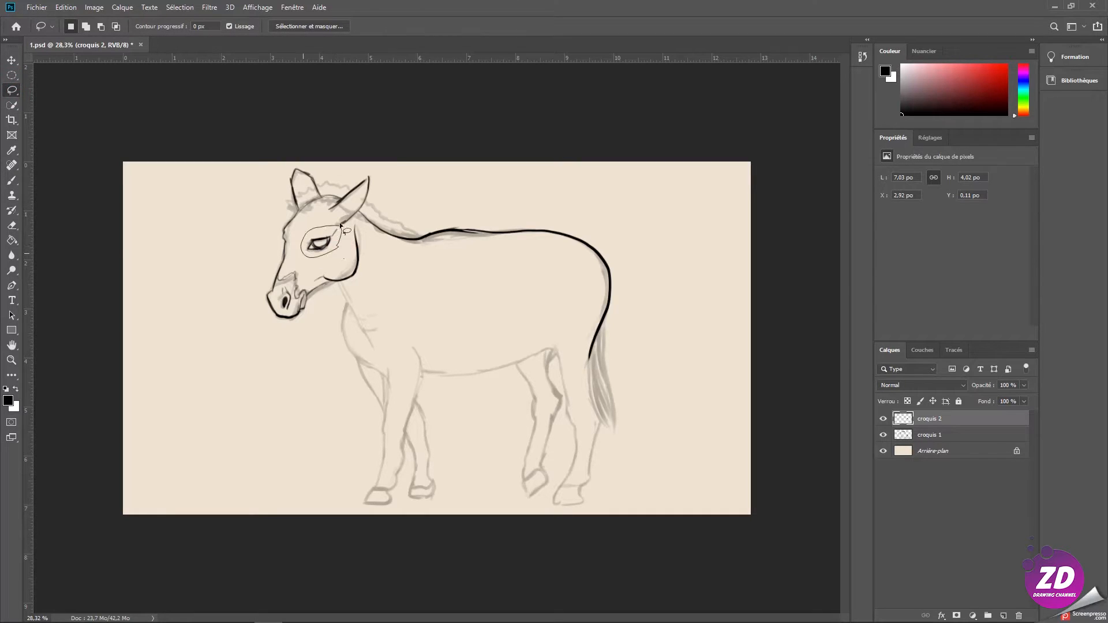
key("v")
left_click_drag(339, 223, 323, 243)
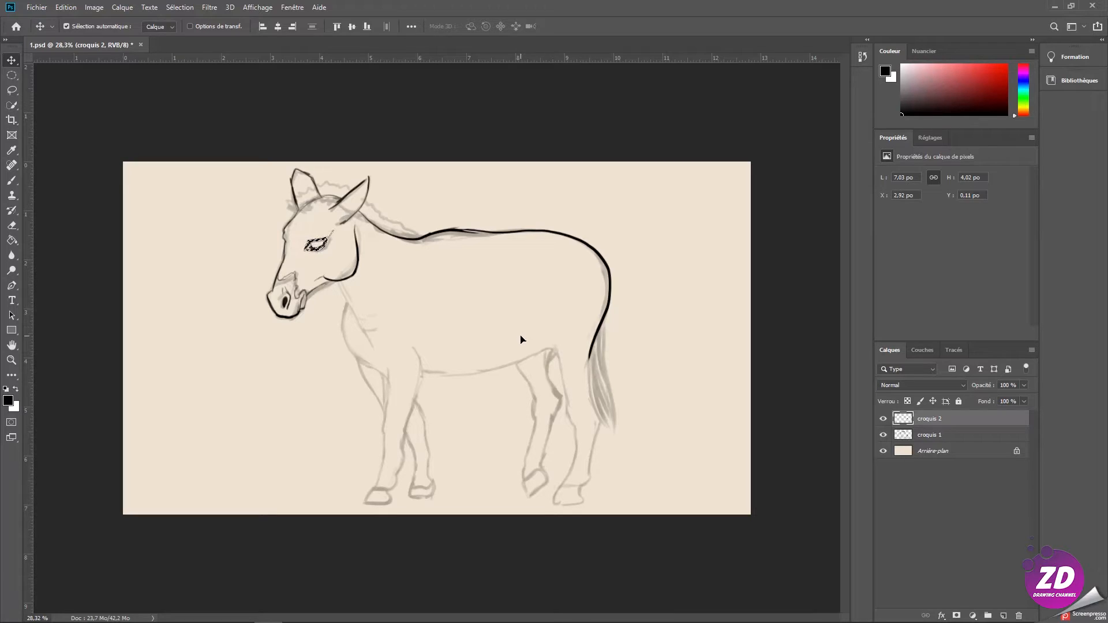
key("ctrl+d")
key("m")
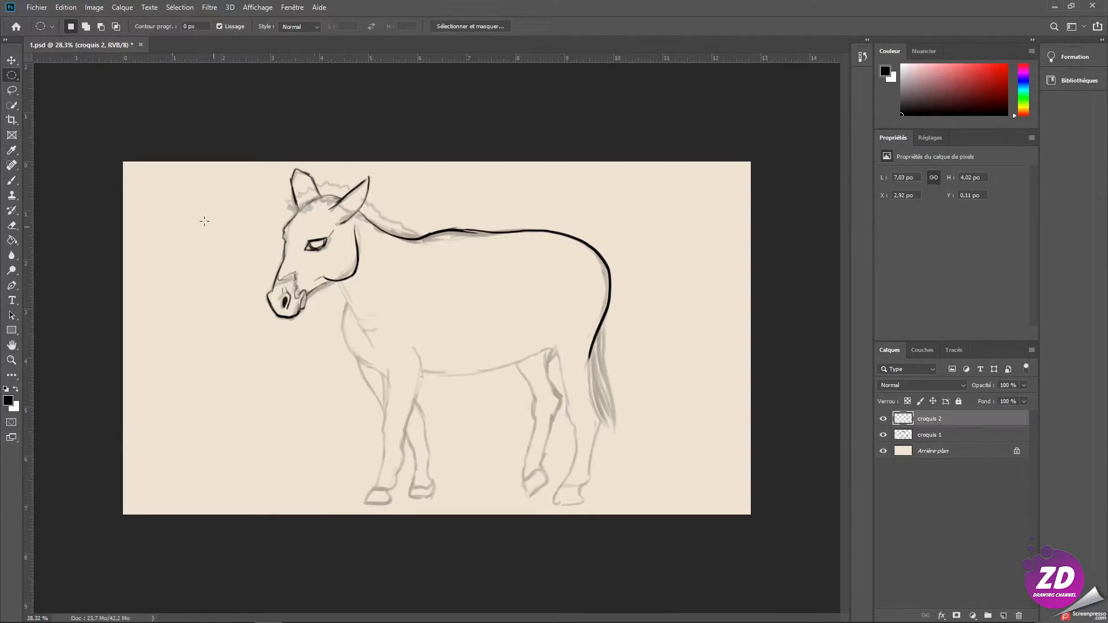
Step: Erase the excess ink around the jaw corner and redraw it to follow the sketch more closely
key("b")
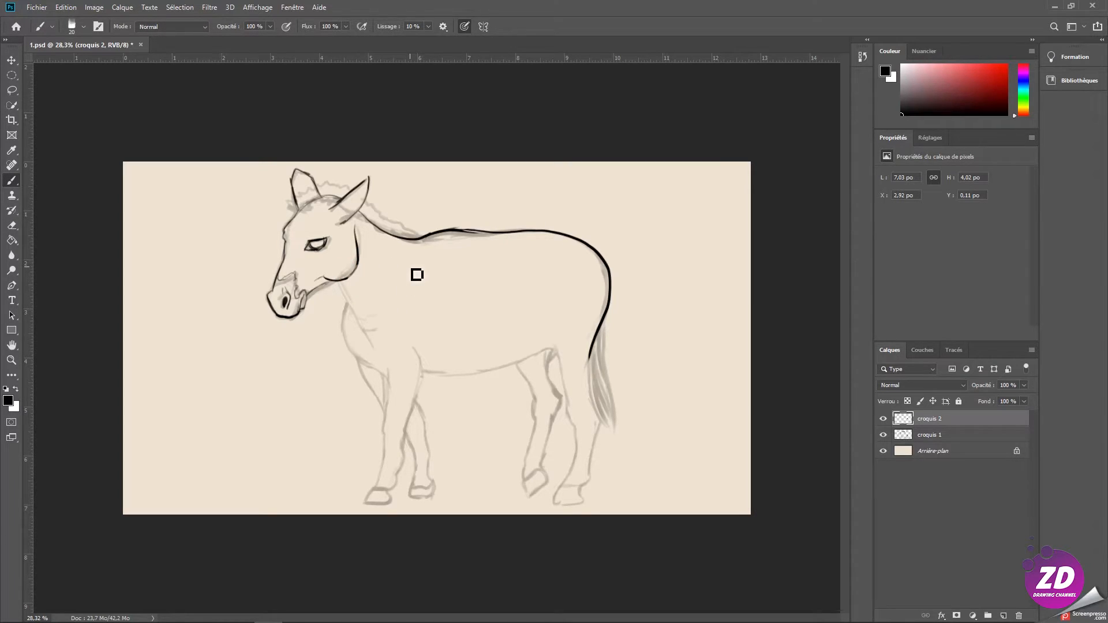
key("e")
mouse_move(345, 267)
left_mouse_down()
mouse_move(325, 276)
mouse_move(359, 256)
mouse_move(350, 271)
mouse_move(355, 245)
mouse_move(367, 252)
mouse_move(358, 267)
left_mouse_up()
key("b")
key("e")
key("b")
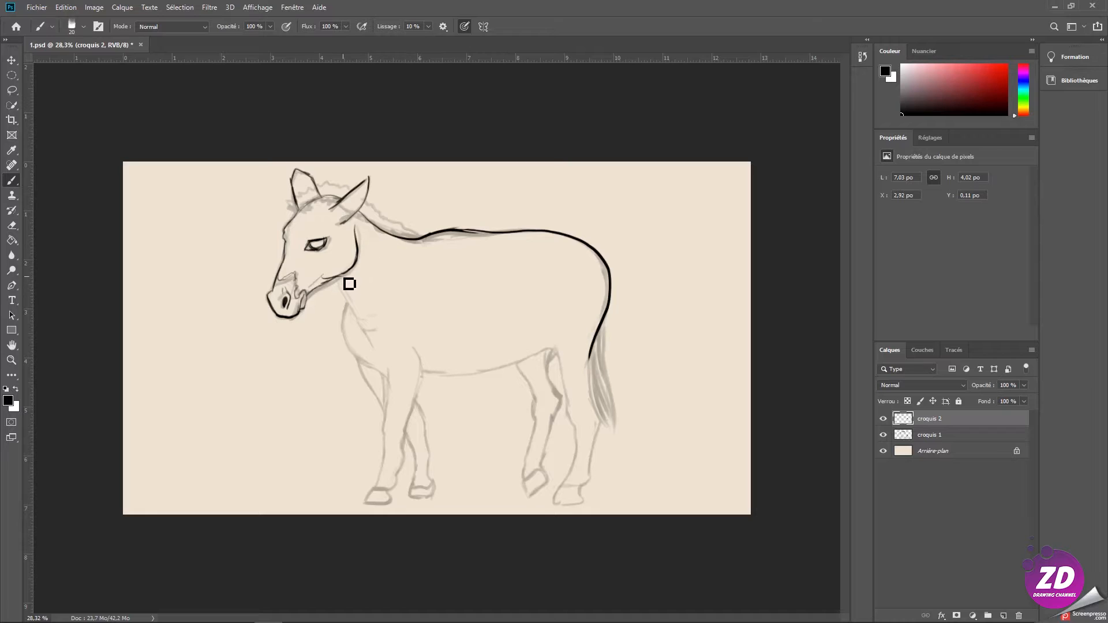
Step: Ink the throat, the chest contour and the front edge of the near foreleg down to the hoof
left_click_drag(334, 280, 380, 367)
key("e")
key("b")
left_click(345, 307)
left_click(345, 309)
mouse_move(346, 309)
left_mouse_down()
mouse_move(384, 404)
mouse_move(387, 379)
mouse_move(384, 420)
left_mouse_up()
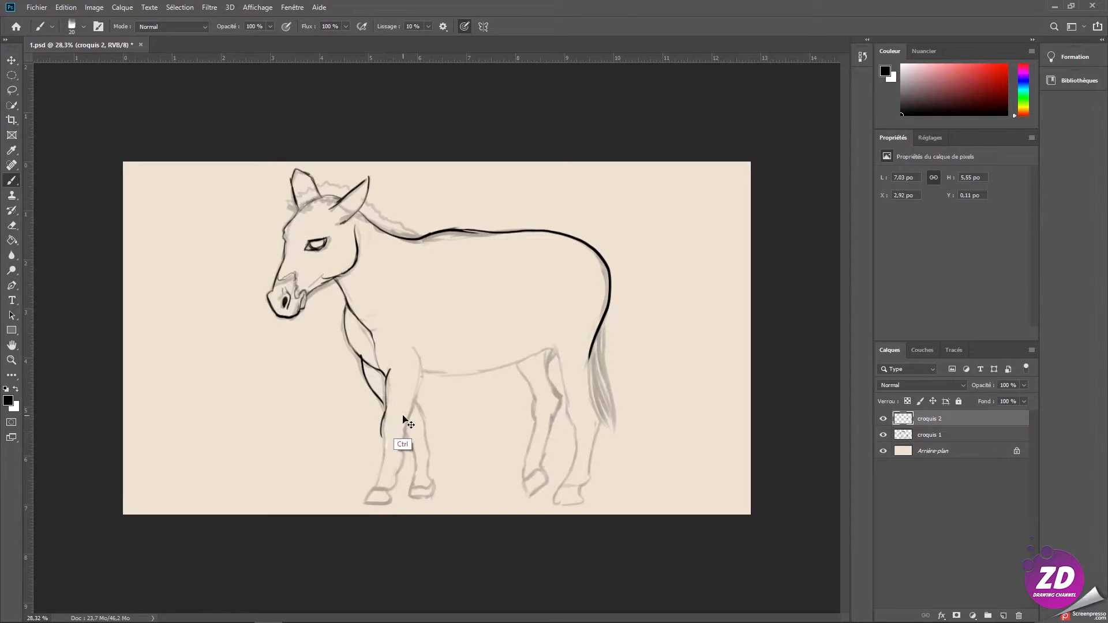
left_click_drag(383, 424, 378, 499)
Step: Scale the "croquis 1" and "croquis 2" layers together to about 93.5% and reposition them higher on the canvas
left_click(940, 436, "ctrl")
key("ctrl+t")
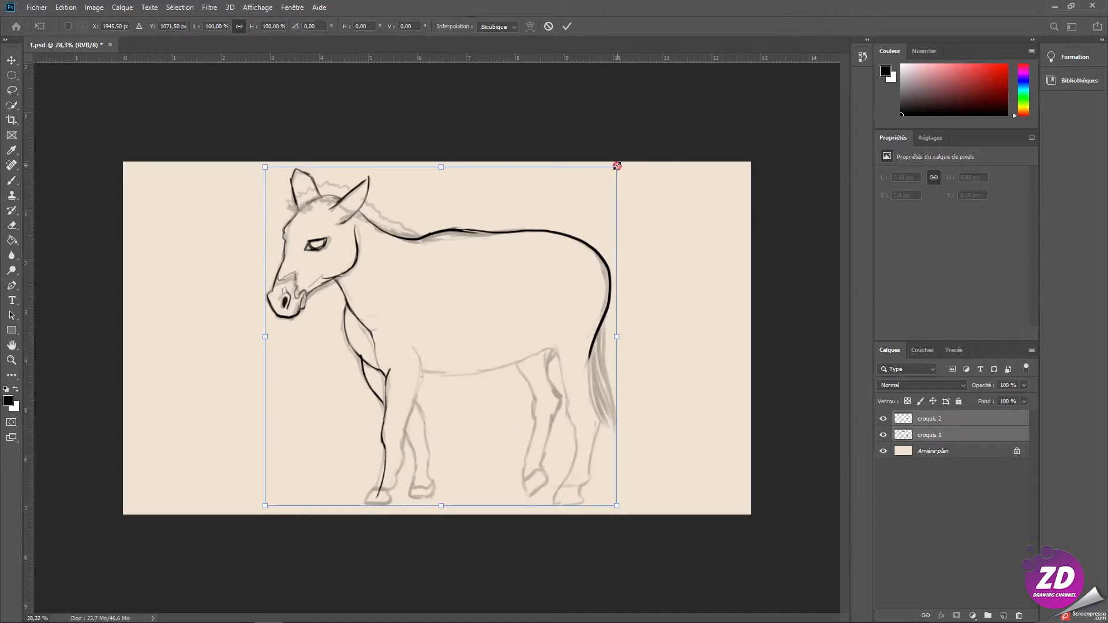
left_click_drag(617, 166, 594, 185)
left_click_drag(467, 386, 475, 346)
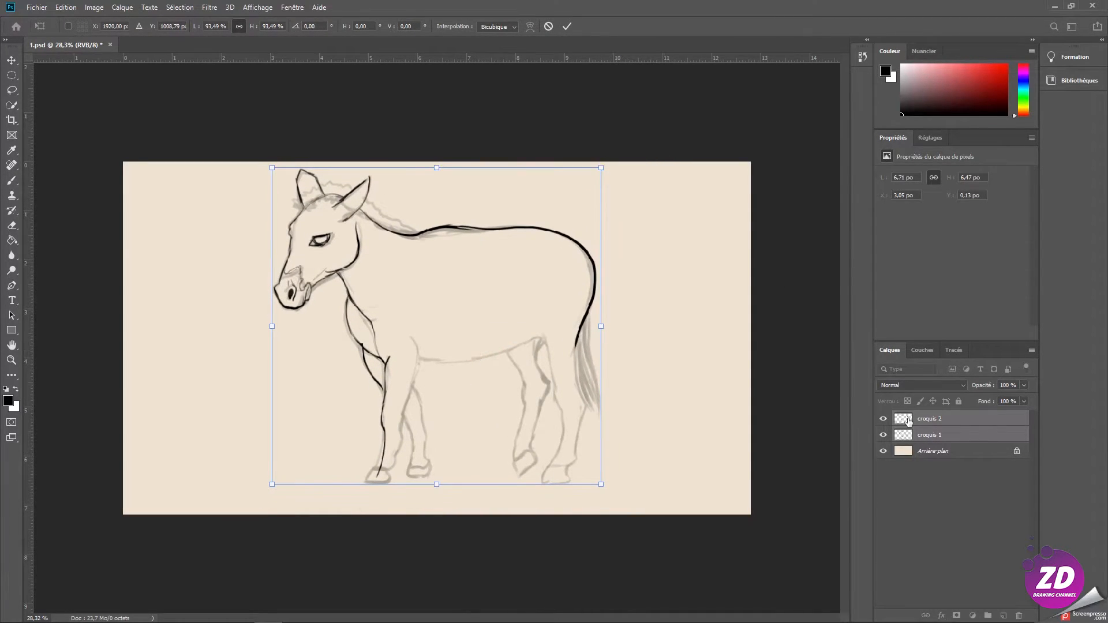
Step: On the "croquis 2" layer, ink the back edge of the near foreleg up to the belly, and its hoof
left_click(910, 420)
key("b")
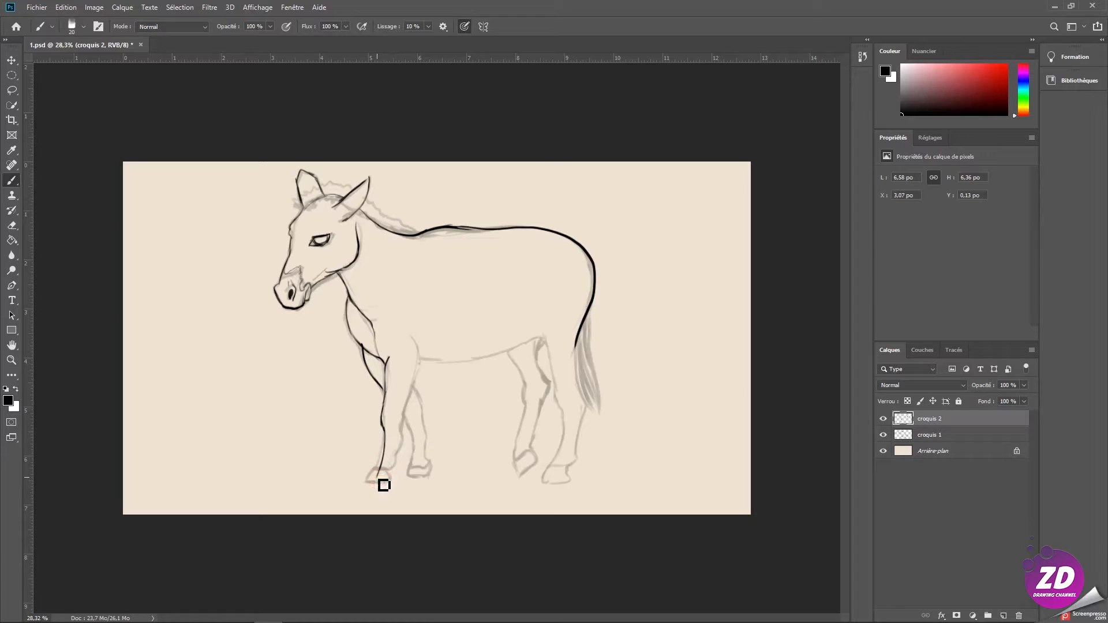
mouse_move(382, 478)
left_mouse_down()
mouse_move(402, 494)
mouse_move(397, 482)
mouse_move(386, 495)
mouse_move(397, 498)
mouse_move(405, 471)
mouse_move(398, 488)
mouse_move(382, 475)
mouse_move(384, 436)
left_mouse_up()
key("ctrl+z")
left_click_drag(398, 445, 417, 354)
left_click_drag(417, 330, 416, 359)
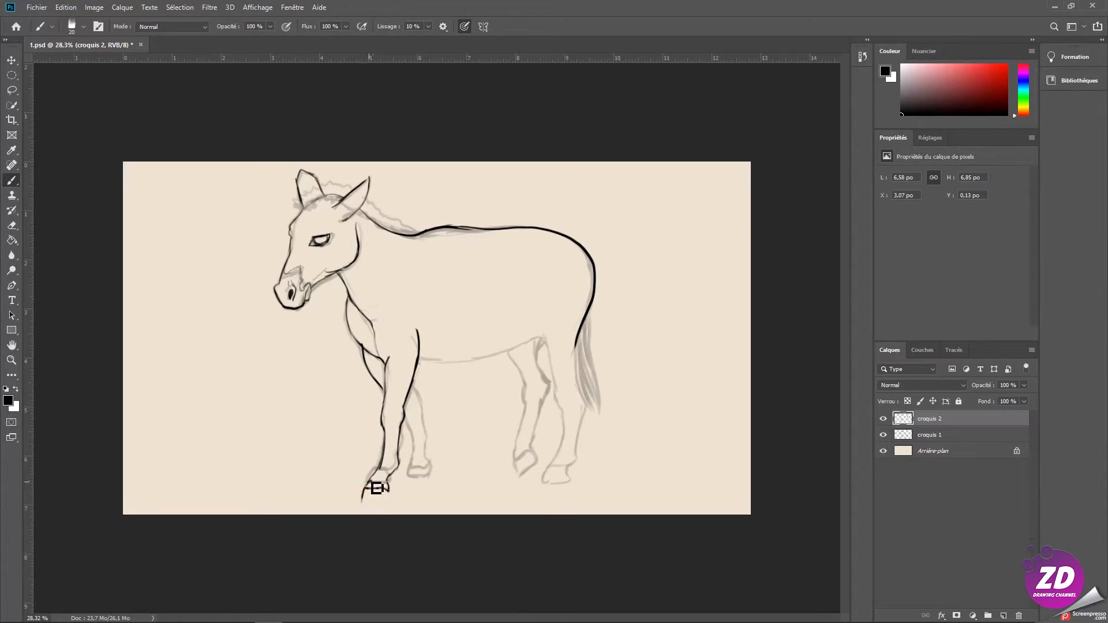
mouse_move(371, 492)
left_mouse_down()
mouse_move(361, 506)
mouse_move(386, 506)
left_mouse_up()
key("ctrl+z")
key("e")
key("b")
mouse_move(367, 509)
left_mouse_down()
mouse_move(397, 512)
mouse_move(385, 505)
left_mouse_up()
Step: Ink the far foreleg and its hoof behind the near one, undoing and redrawing unsatisfactory strokes
mouse_move(403, 421)
left_mouse_down()
mouse_move(420, 465)
mouse_move(433, 442)
mouse_move(413, 469)
left_mouse_up()
mouse_move(411, 384)
left_mouse_down()
mouse_move(440, 435)
mouse_move(436, 470)
mouse_move(419, 463)
mouse_move(431, 490)
left_mouse_up()
key("ctrl+z")
key("ctrl+z")
key("ctrl+z")
key("ctrl+z")
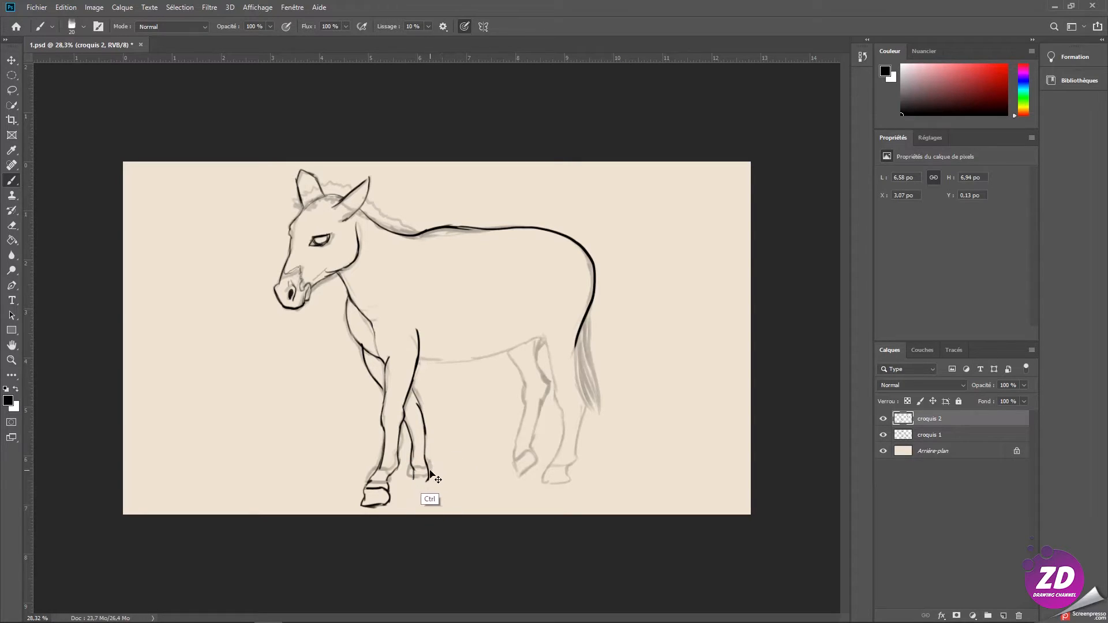
left_click_drag(404, 411, 418, 455)
left_click(412, 467)
left_click_drag(435, 483, 423, 403)
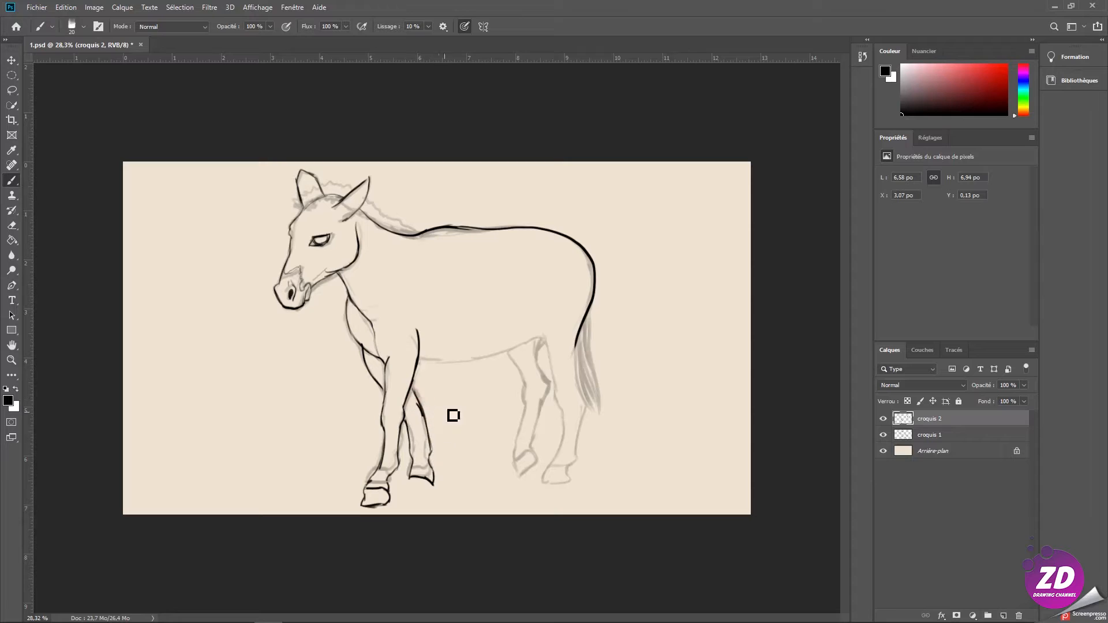
key("ctrl+z")
Step: Ink the belly line from the foreleg to the hind leg, undoing strokes until the curve fits
mouse_move(418, 366)
left_mouse_down()
mouse_move(509, 368)
mouse_move(546, 345)
left_mouse_up()
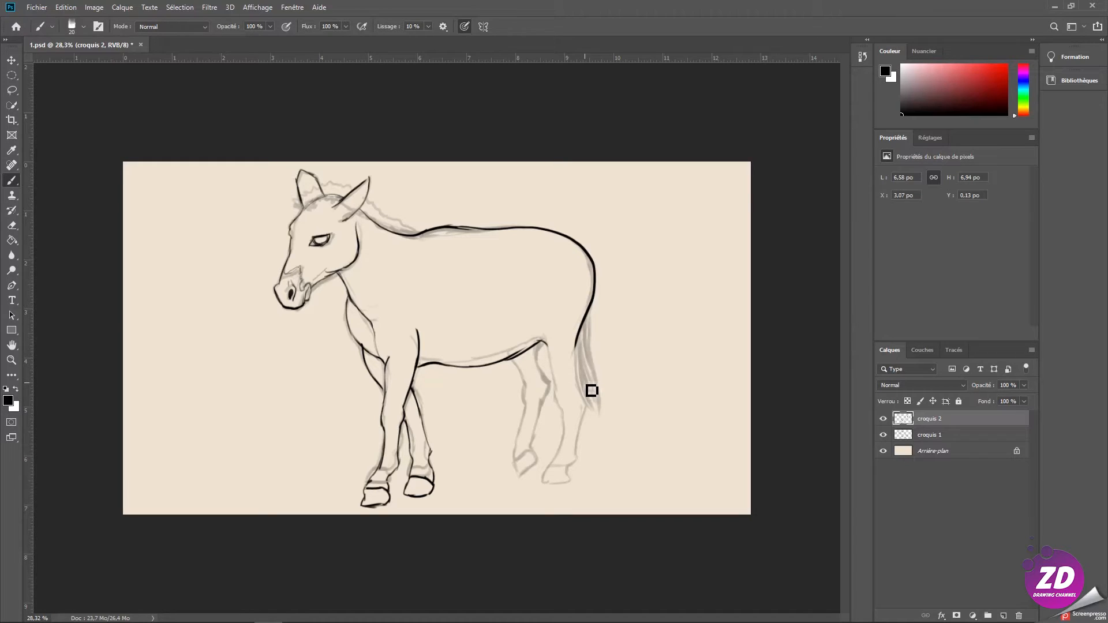
key("ctrl+z")
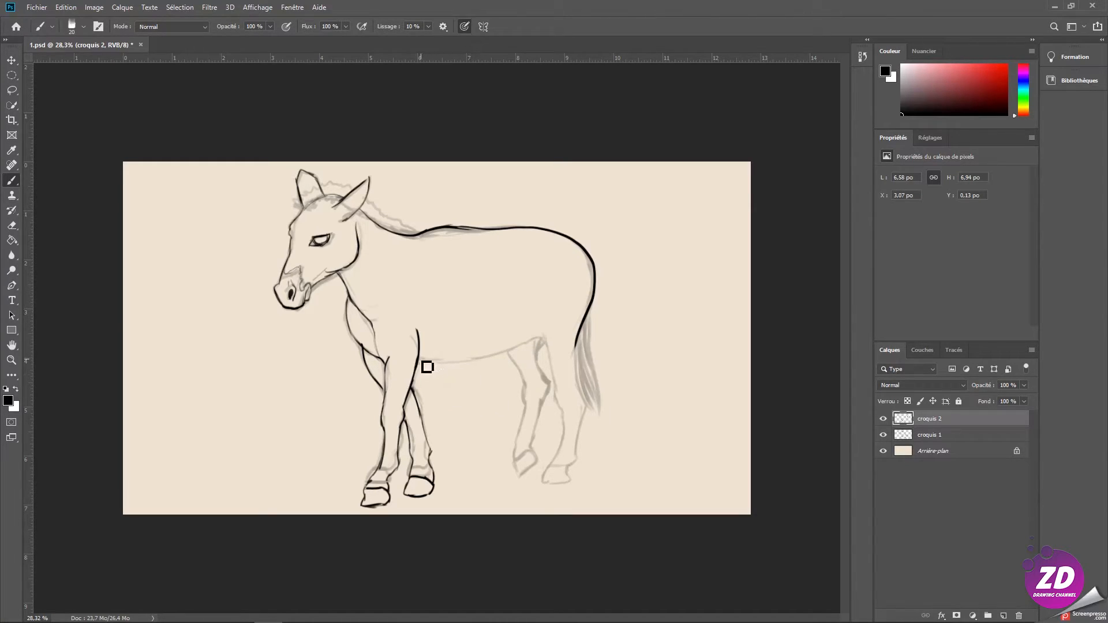
mouse_move(420, 356)
left_mouse_down()
mouse_move(504, 366)
mouse_move(544, 338)
left_mouse_up()
key("ctrl+z")
mouse_move(428, 354)
left_mouse_down()
mouse_move(477, 359)
mouse_move(552, 340)
left_mouse_up()
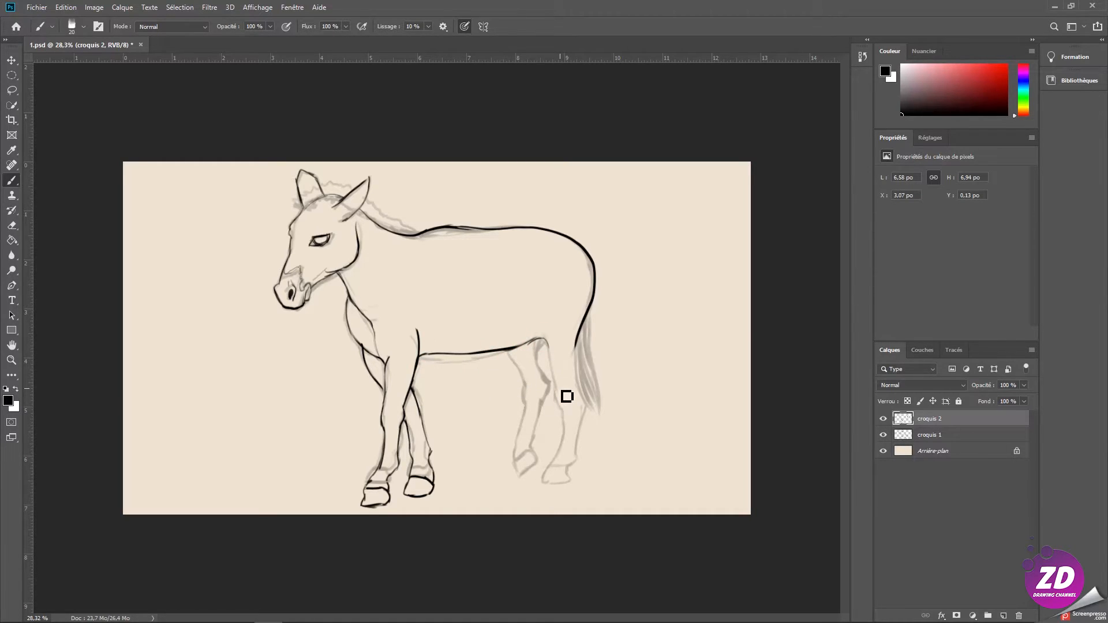
Step: Erase the doubled ink along the front part of the back and touch up the line at the withers
key("e")
left_click_drag(421, 232, 501, 247)
key("b")
mouse_move(418, 235)
left_mouse_down()
mouse_move(532, 224)
mouse_move(423, 235)
left_mouse_up()
key("e")
key("b")
Step: Ink both edges of the near hind leg and its hoof over the sketch
left_click_drag(545, 343, 565, 433)
left_click_drag(541, 484, 570, 496)
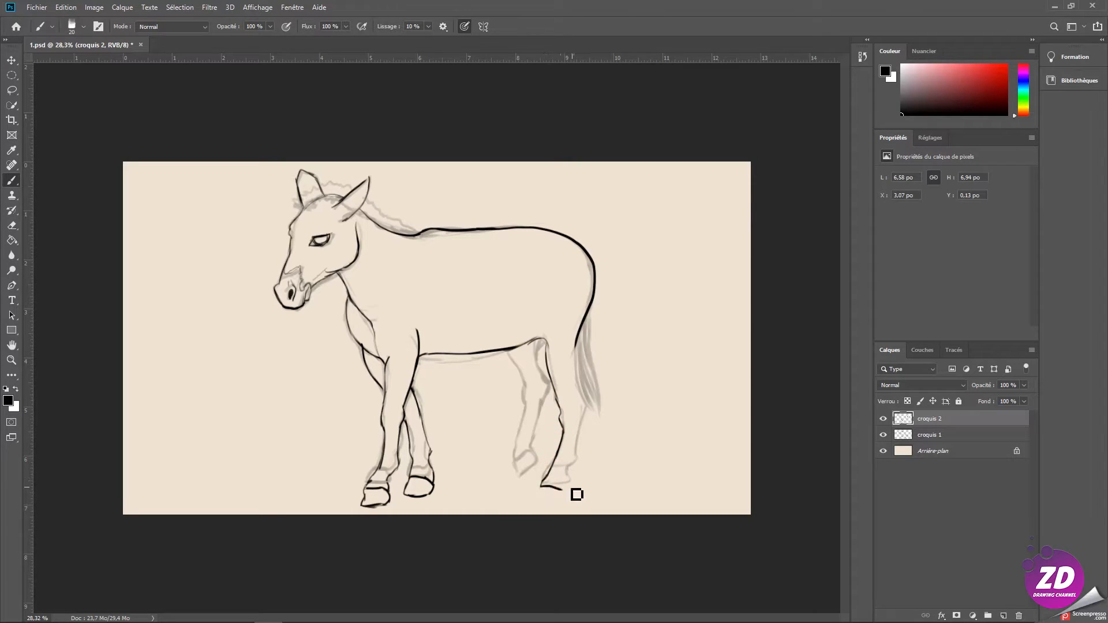
left_click(565, 491)
left_click_drag(572, 482, 579, 420)
left_click(583, 404)
mouse_move(582, 403)
left_mouse_down()
mouse_move(582, 384)
mouse_move(581, 401)
left_mouse_up()
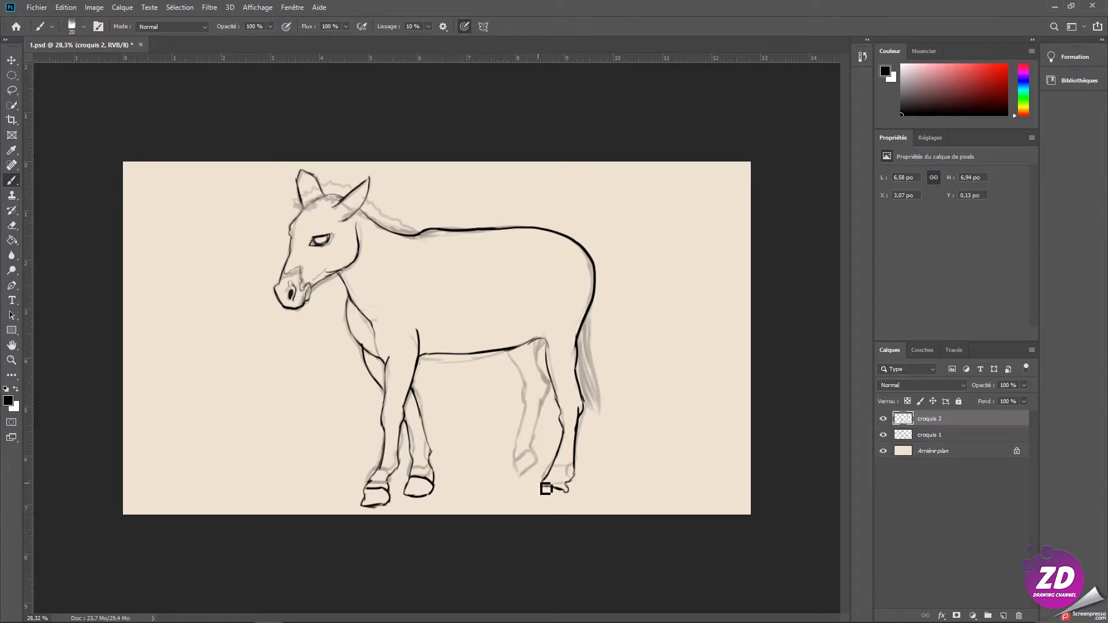
mouse_move(537, 494)
left_mouse_down()
mouse_move(532, 505)
mouse_move(570, 505)
left_mouse_up()
Step: Ink the far hind leg and its raised hoof, correcting stray strokes
mouse_move(507, 350)
left_mouse_down()
mouse_move(538, 401)
mouse_move(531, 395)
mouse_move(538, 422)
mouse_move(520, 482)
mouse_move(527, 502)
mouse_move(545, 461)
mouse_move(534, 505)
mouse_move(550, 459)
mouse_move(524, 501)
mouse_move(540, 492)
mouse_move(531, 465)
left_mouse_up()
key("e")
key("b")
key("ctrl+z")
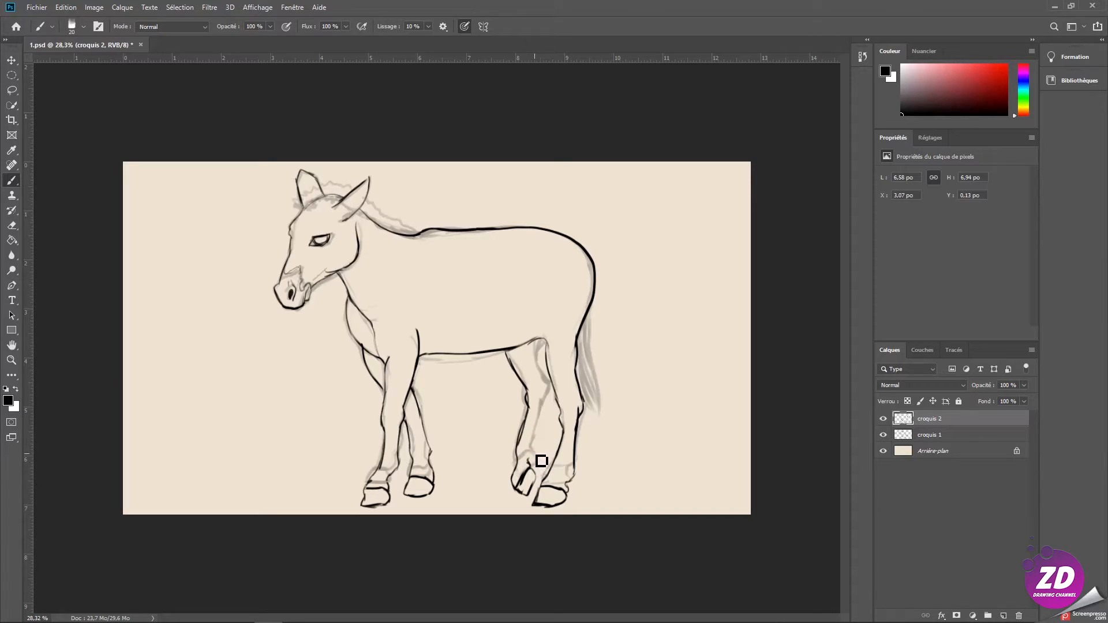
key("e")
key("b")
mouse_move(522, 447)
left_mouse_down()
mouse_move(511, 466)
mouse_move(536, 471)
mouse_move(559, 416)
mouse_move(547, 363)
mouse_move(559, 349)
mouse_move(540, 363)
left_mouse_up()
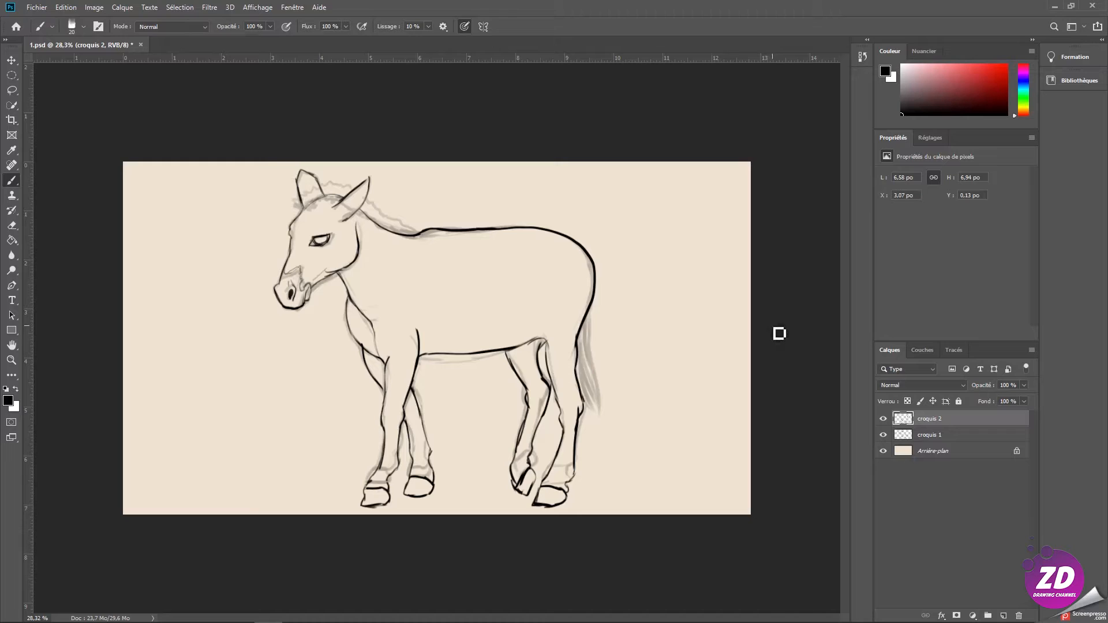
Step: Ink the tail with several long hair strokes, and hide the "croquis 1" layer
left_click_drag(591, 303, 604, 389)
mouse_move(576, 323)
left_mouse_down()
mouse_move(600, 436)
mouse_move(586, 385)
mouse_move(593, 345)
mouse_move(598, 404)
left_mouse_up()
left_click_drag(583, 355, 597, 396)
left_click_drag(588, 316, 596, 404)
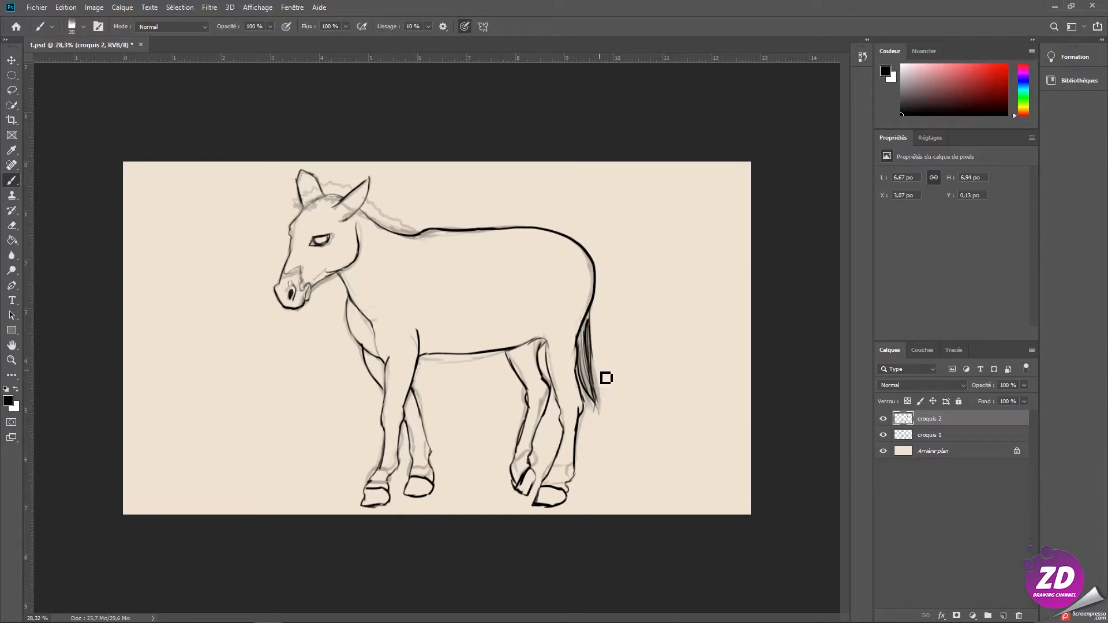
left_click(882, 435)
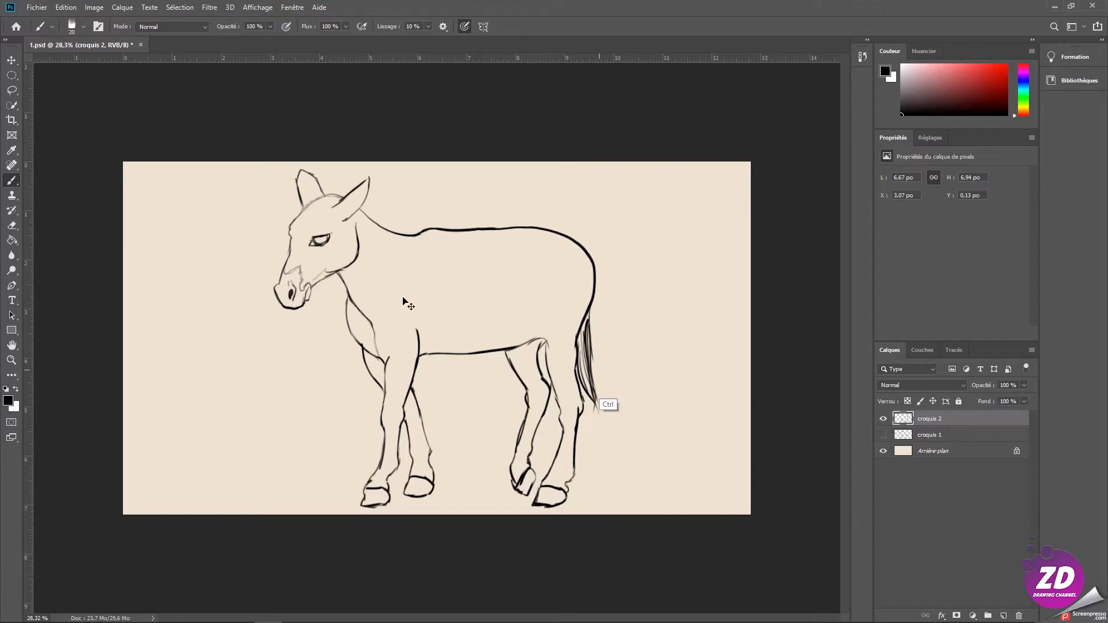
Step: Try to enlarge the donkey's head by lassoing it and applying a free transform
key("l")
mouse_move(337, 296)
left_mouse_down()
mouse_move(386, 197)
mouse_move(310, 164)
left_mouse_up()
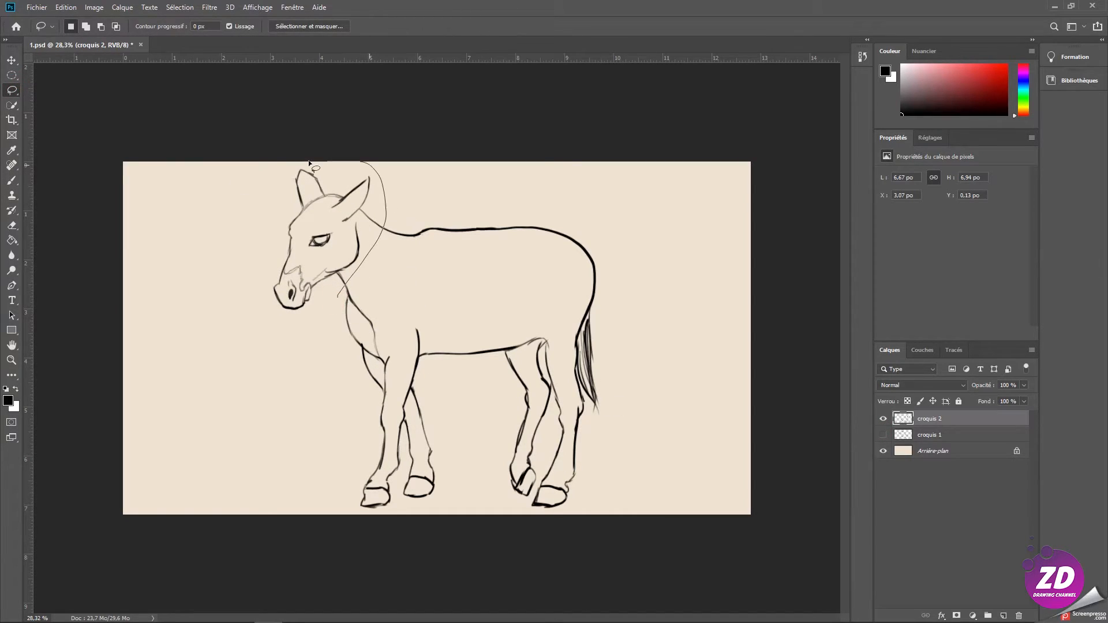
left_click_drag(348, 286, 346, 289)
key("ctrl+t")
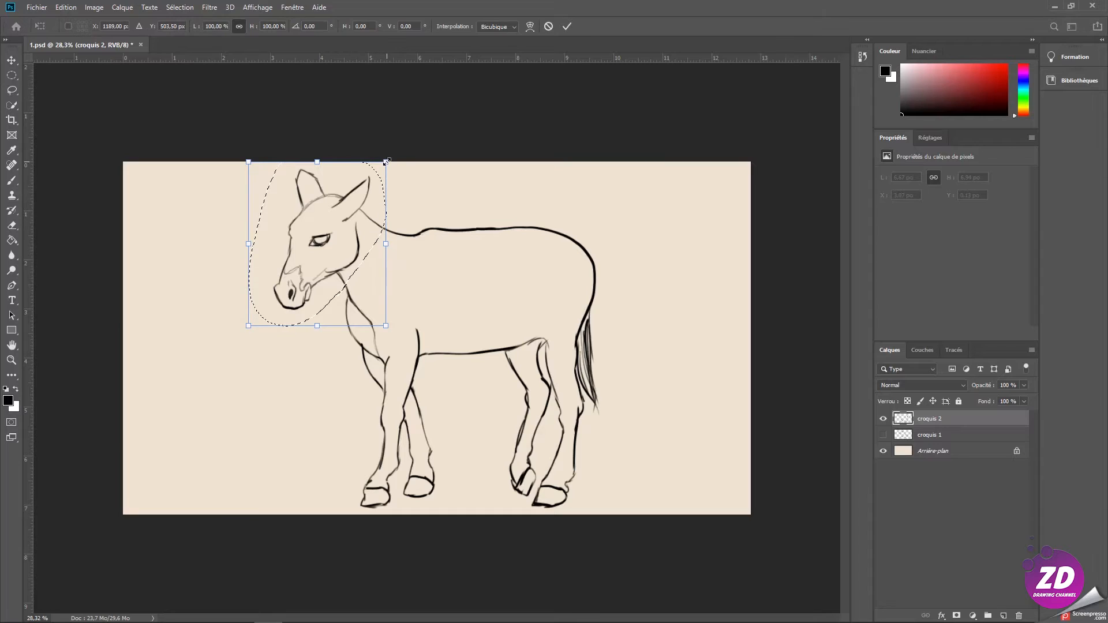
left_click_drag(385, 161, 395, 149)
left_click_drag(367, 202, 364, 214)
left_click_drag(369, 253, 359, 244)
key("Return")
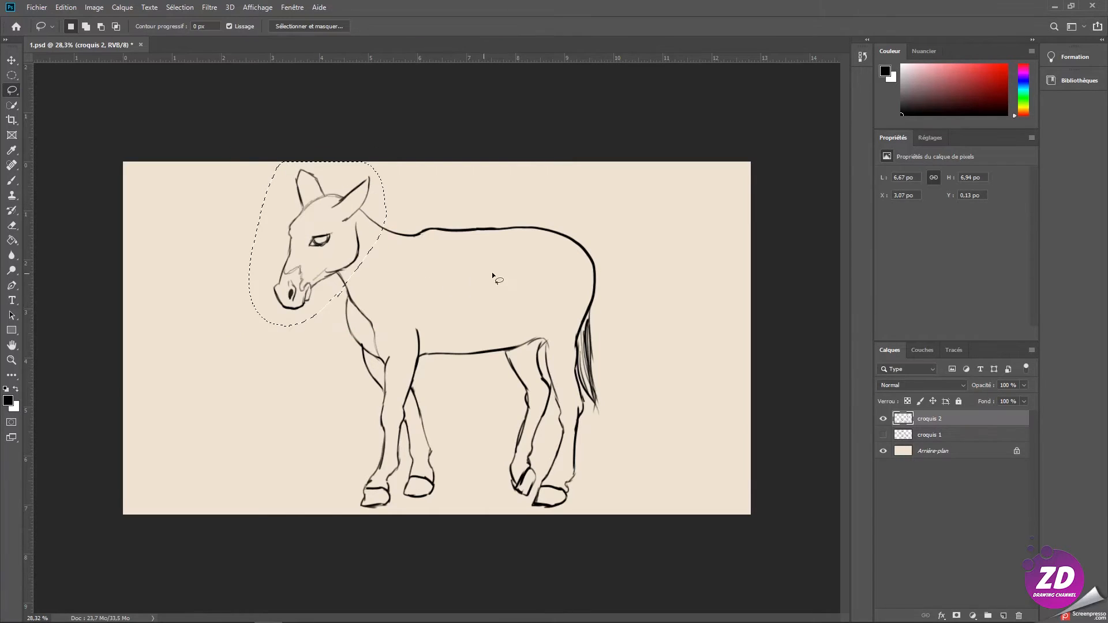
Step: Deselect the head and extend the canvas upward with the Crop tool, with the background layer active
left_click(939, 452)
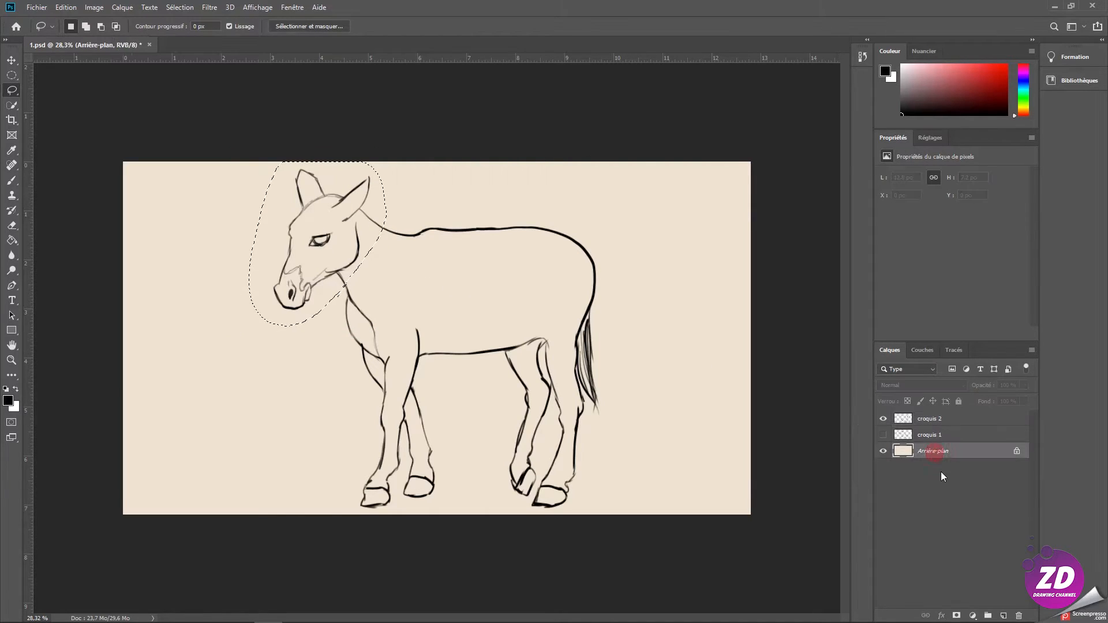
key("c")
key("Escape")
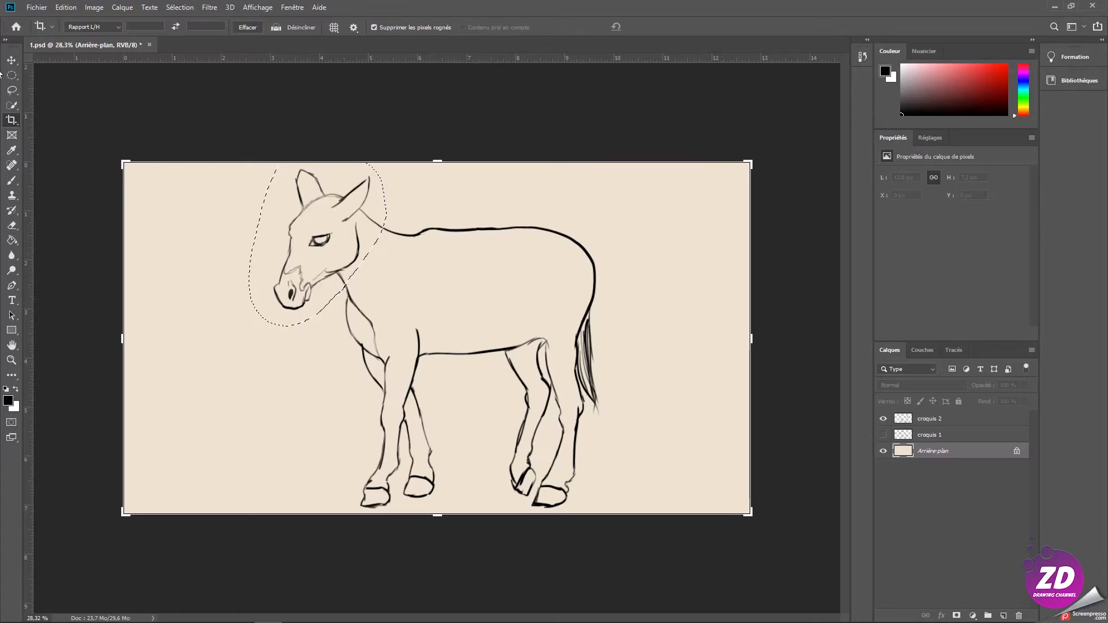
left_click(12, 76)
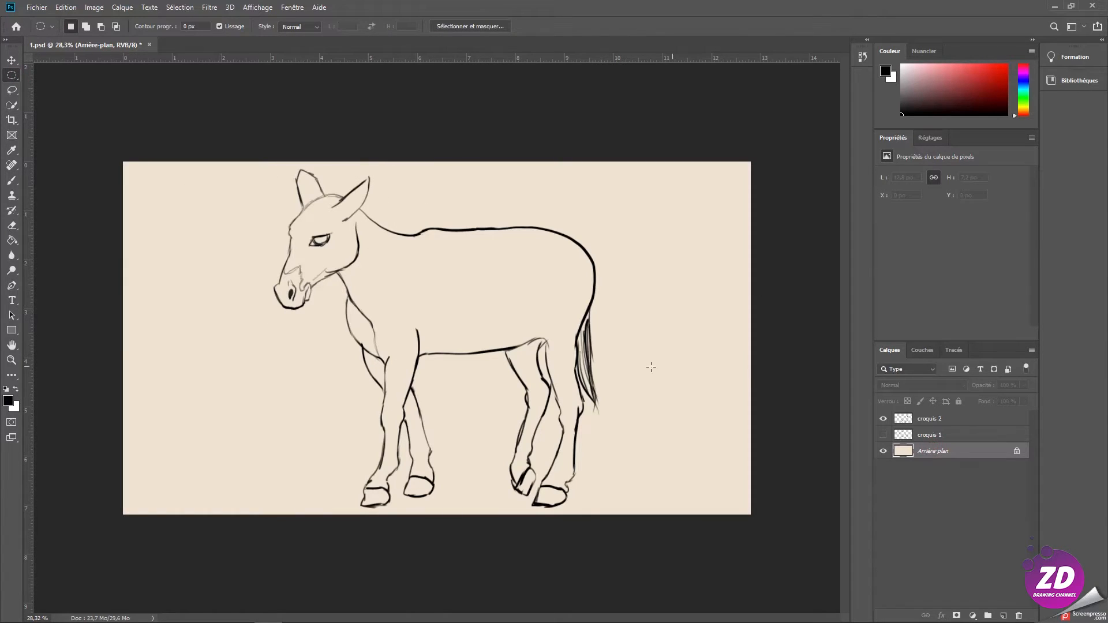
key("c")
left_click_drag(437, 161, 436, 152)
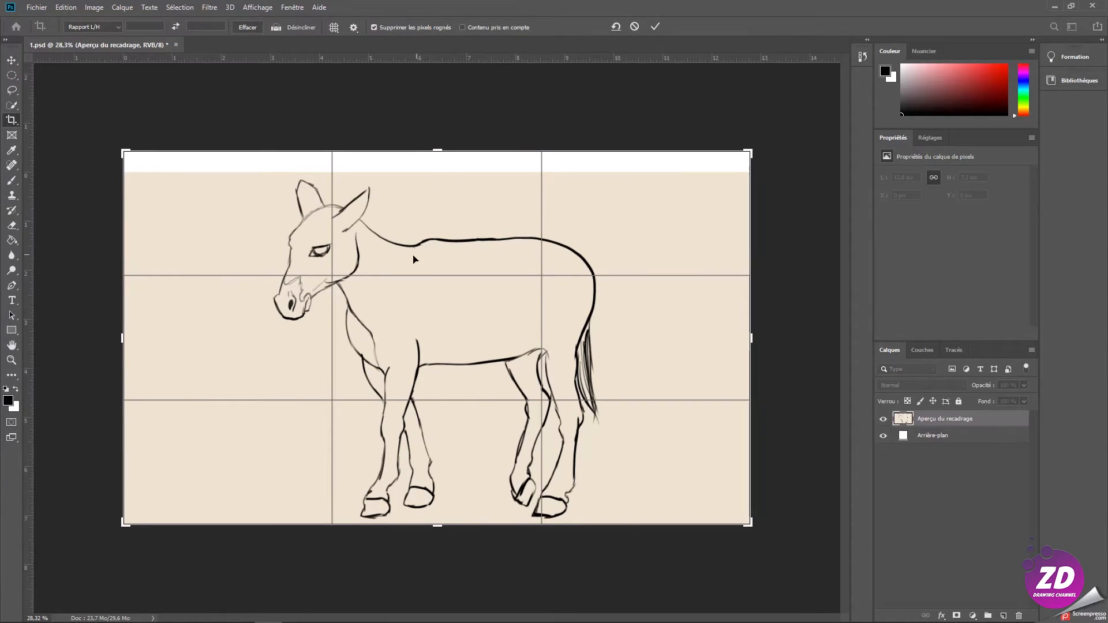
key("Return")
Step: Sample the beige background colour and fill the new white strip above the donkey with the Paint Bucket
left_click(12, 240)
left_click(154, 228, "alt")
left_click(205, 165)
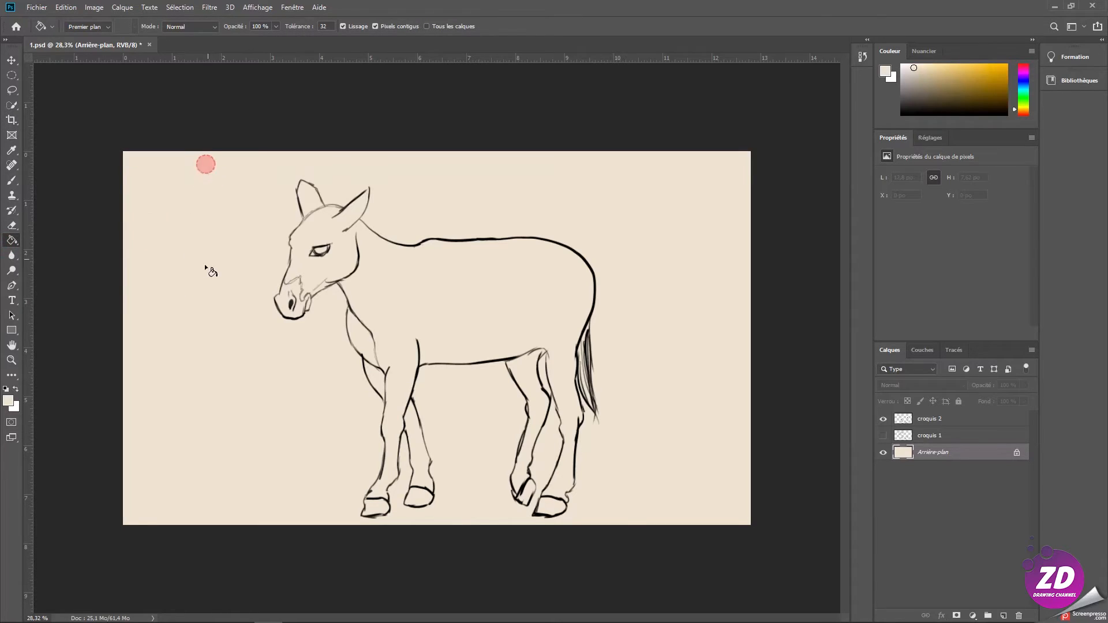
Step: Select the "croquis 2" layer, lasso the donkey's head and enlarge it to about 110% with a free transform
left_click(12, 180)
left_click(929, 419)
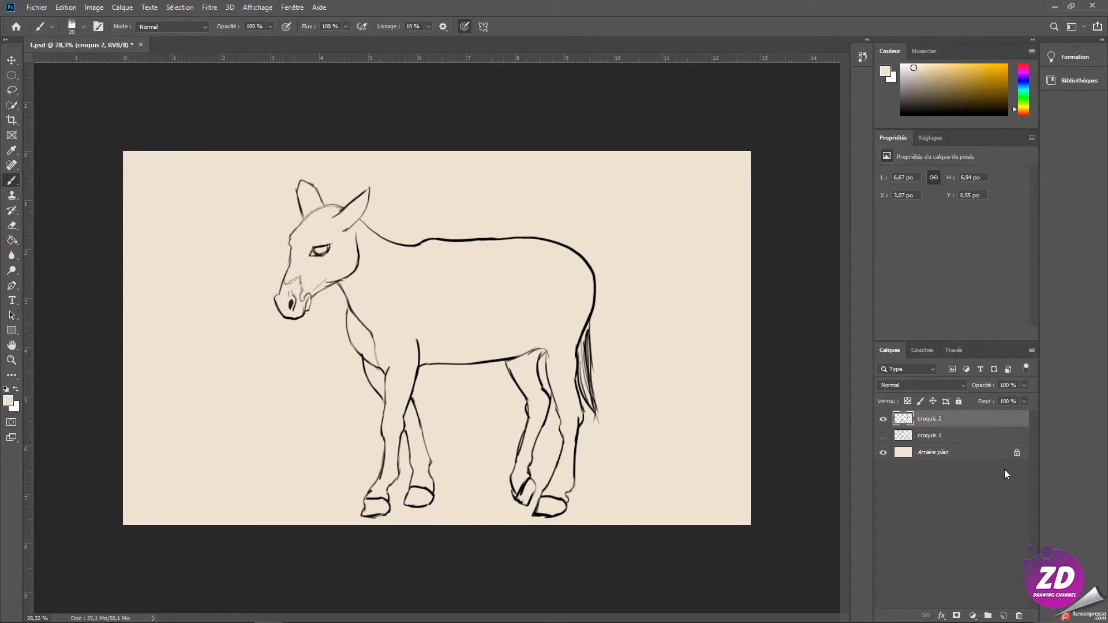
left_click(11, 90)
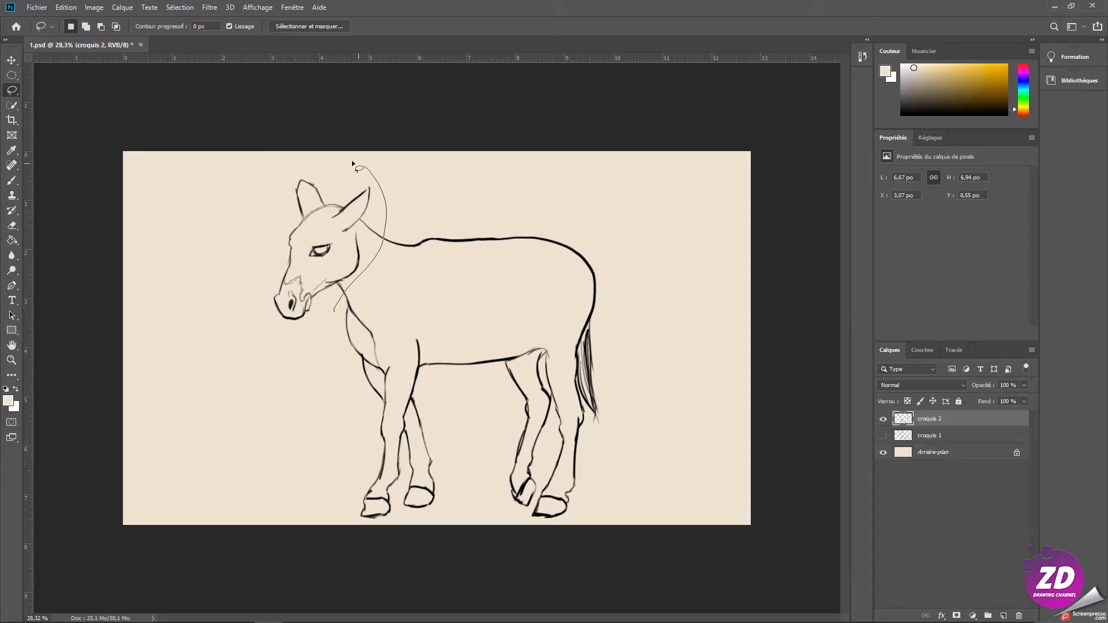
left_click_drag(347, 279, 348, 278)
key("ctrl+t")
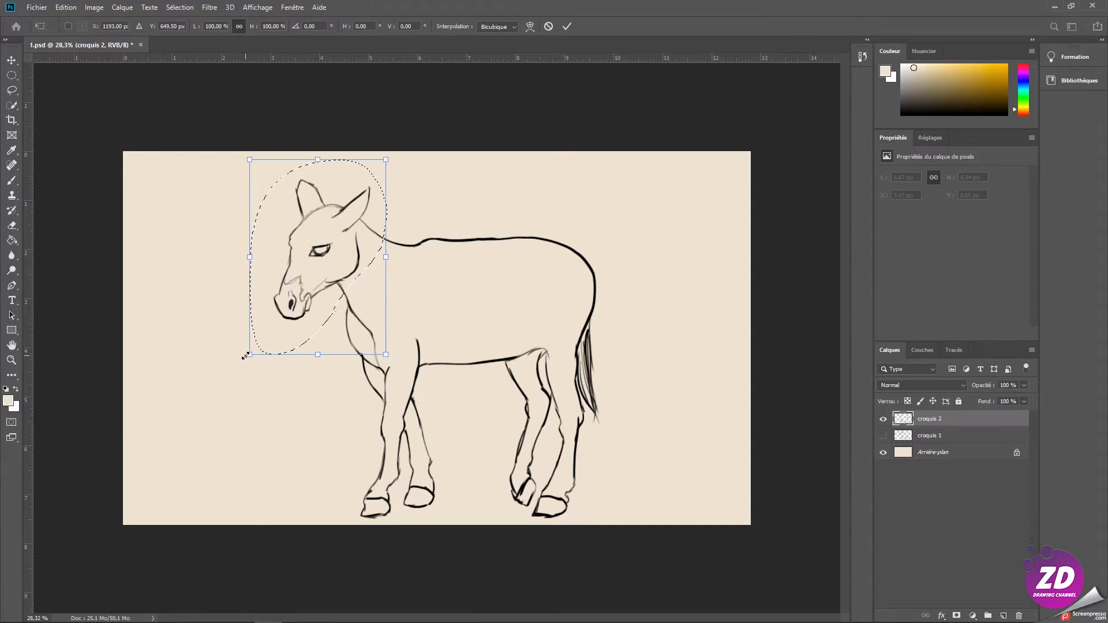
left_click_drag(247, 347, 222, 369)
left_click_drag(281, 324, 281, 316)
key("Up")
key("Up")
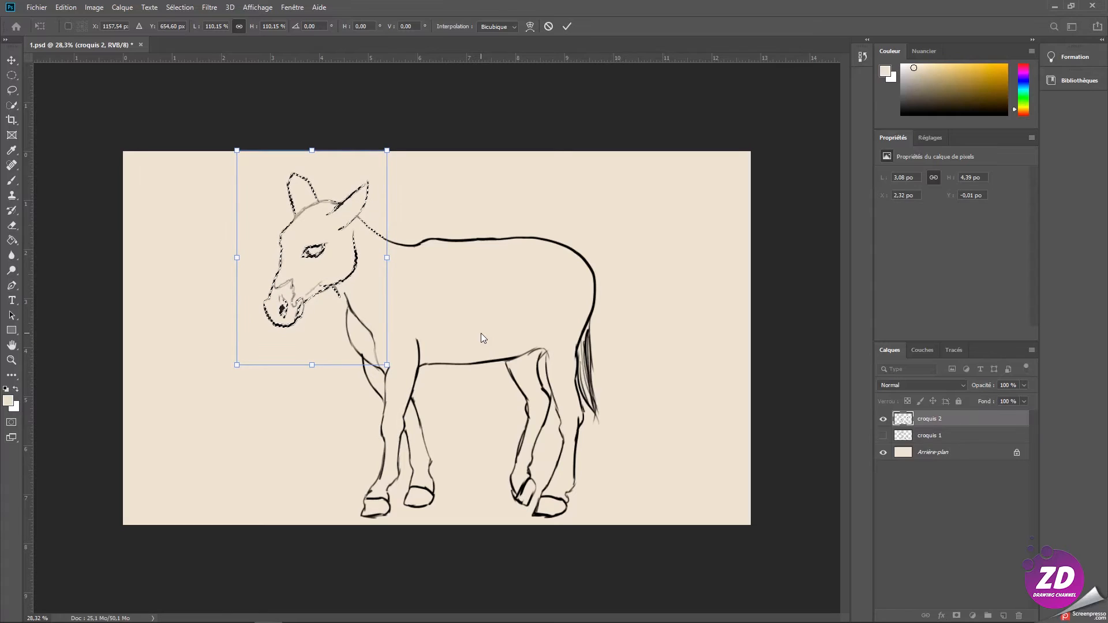
key("Return")
left_click(430, 323)
Step: Reset the colours to black and white and brush in the gap in the throat line below the jaw
key("b")
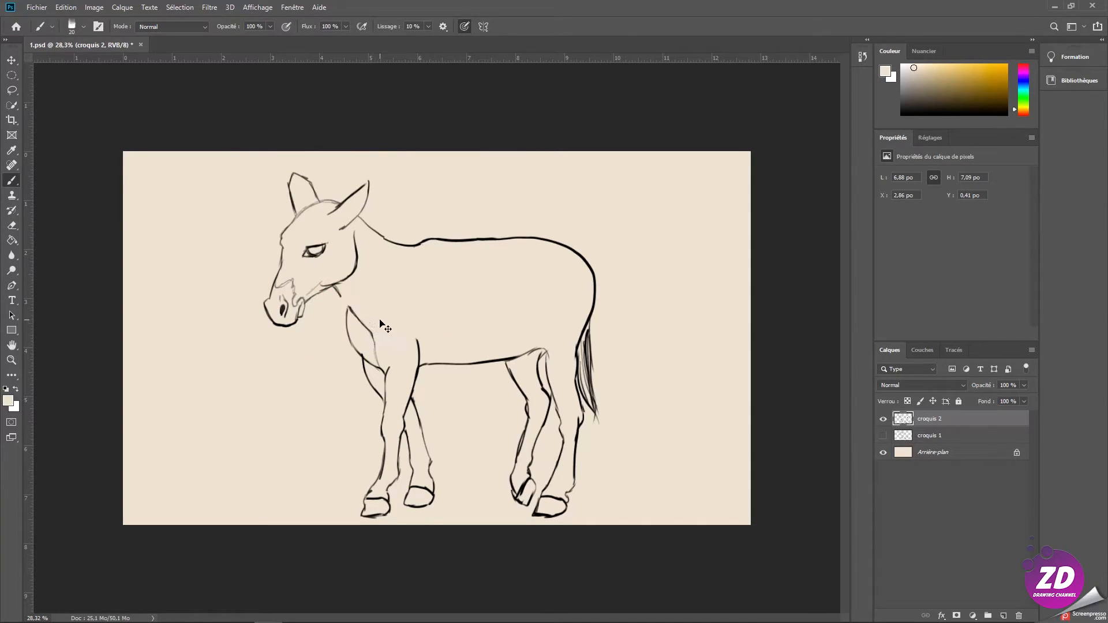
key("d")
left_click_drag(352, 311, 361, 320)
Step: Lasso the head again, enlarge it slightly with a free transform, and reinforce the throat line under the jaw
key("l")
mouse_move(334, 297)
left_mouse_down()
mouse_move(383, 187)
mouse_move(260, 221)
mouse_move(347, 276)
mouse_move(230, 368)
left_mouse_up()
key("ctrl+t")
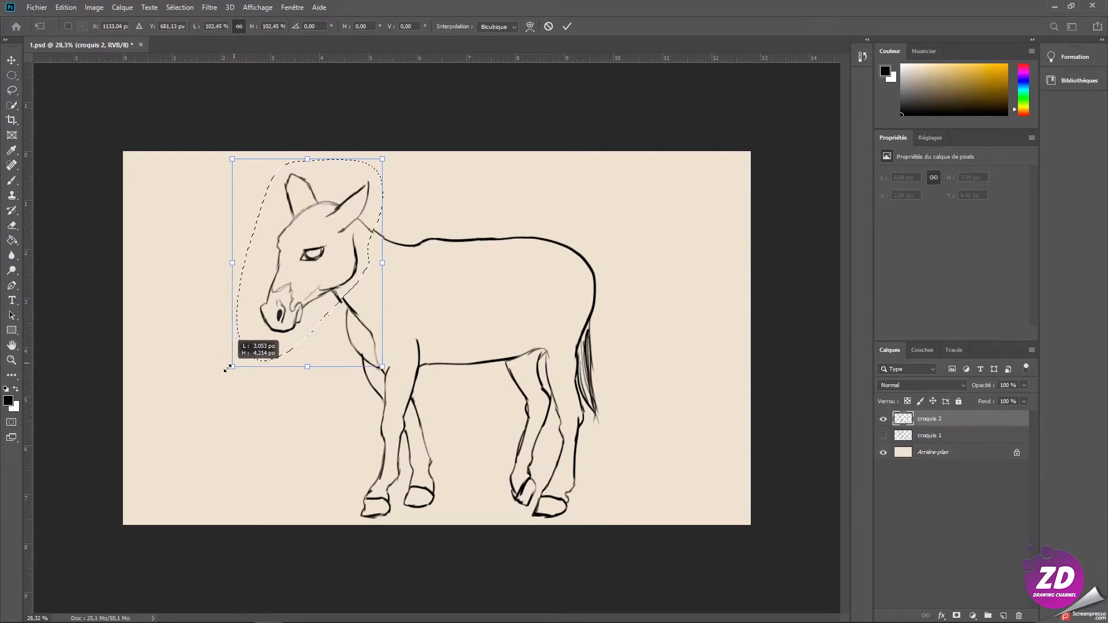
left_click_drag(265, 326, 267, 323)
left_click(559, 327)
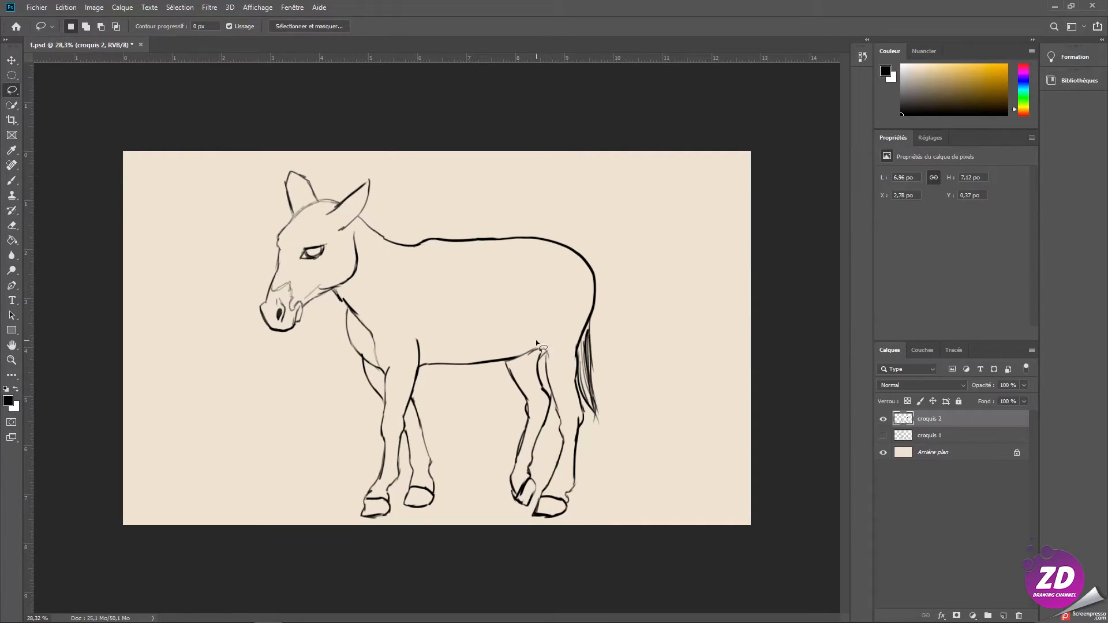
key("b")
left_click_drag(334, 291, 359, 314)
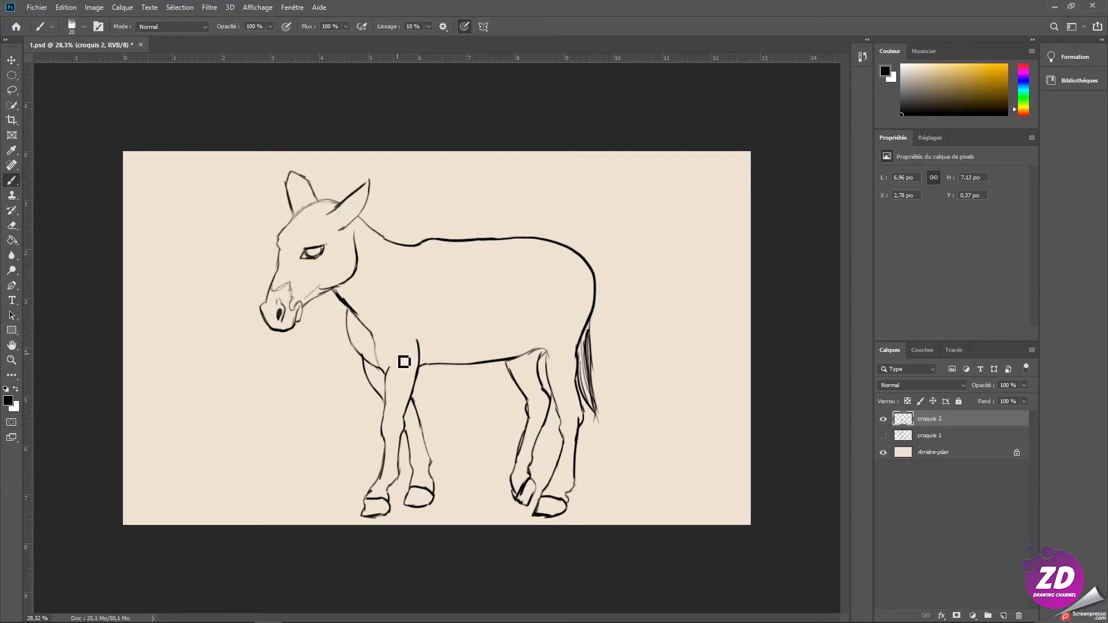
Step: Erase the belly line and redraw it lower and more rounded between the front and hind legs
key("e")
left_click(430, 364)
mouse_move(438, 366)
left_mouse_down()
mouse_move(455, 383)
mouse_move(556, 338)
mouse_move(551, 365)
mouse_move(515, 389)
mouse_move(437, 375)
mouse_move(511, 383)
mouse_move(555, 361)
mouse_move(549, 415)
mouse_move(544, 349)
left_mouse_up()
key("b")
key("e")
left_click(507, 364)
key("b")
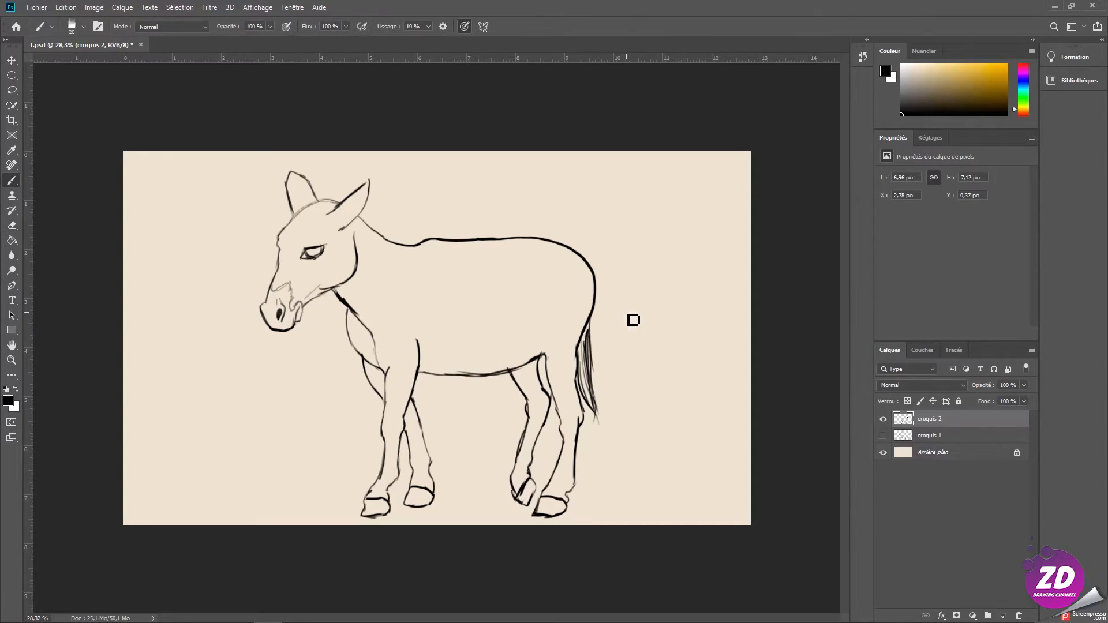
Step: Redraw the shoulder line behind the front leg higher up the body and erase the old line
left_click_drag(423, 333, 420, 374)
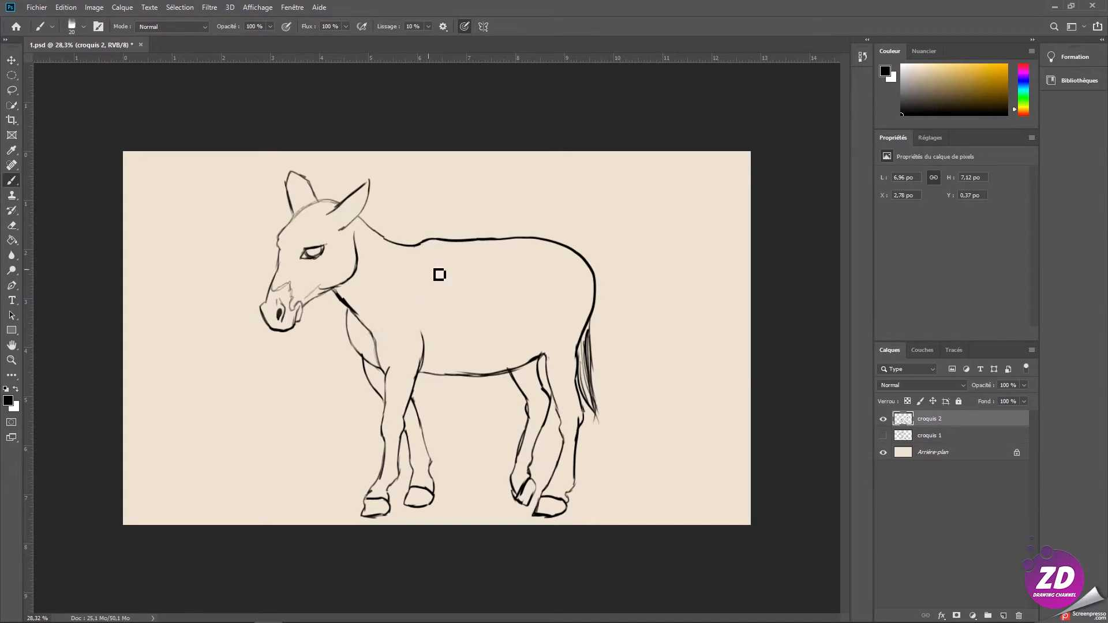
left_click_drag(418, 311, 415, 383)
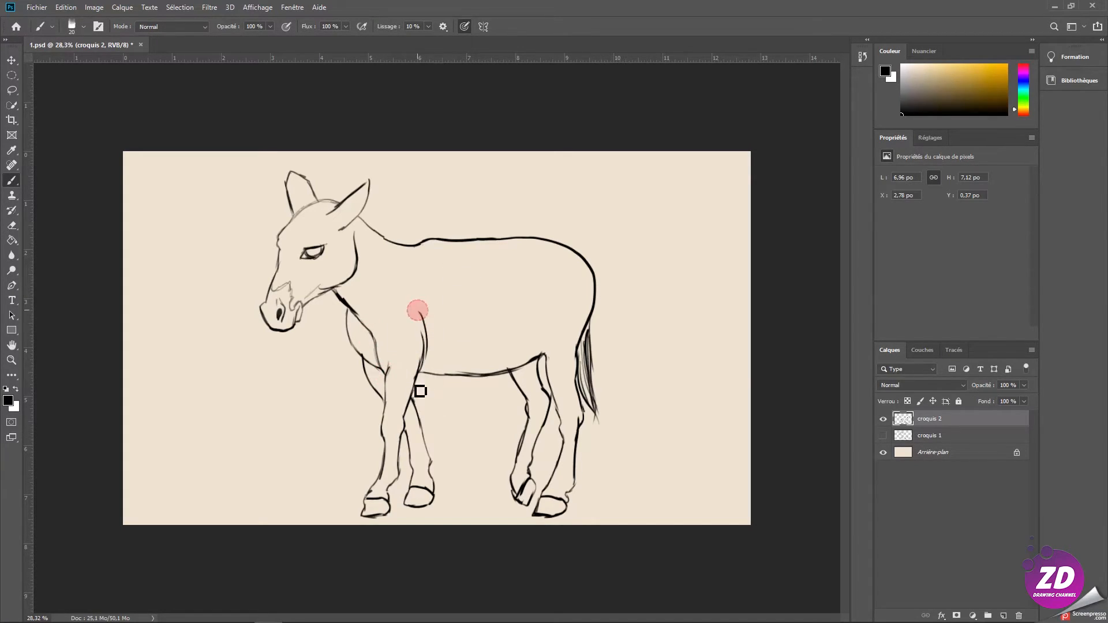
key("e")
left_click_drag(421, 329, 421, 369)
key("b")
left_click_drag(419, 309, 419, 309)
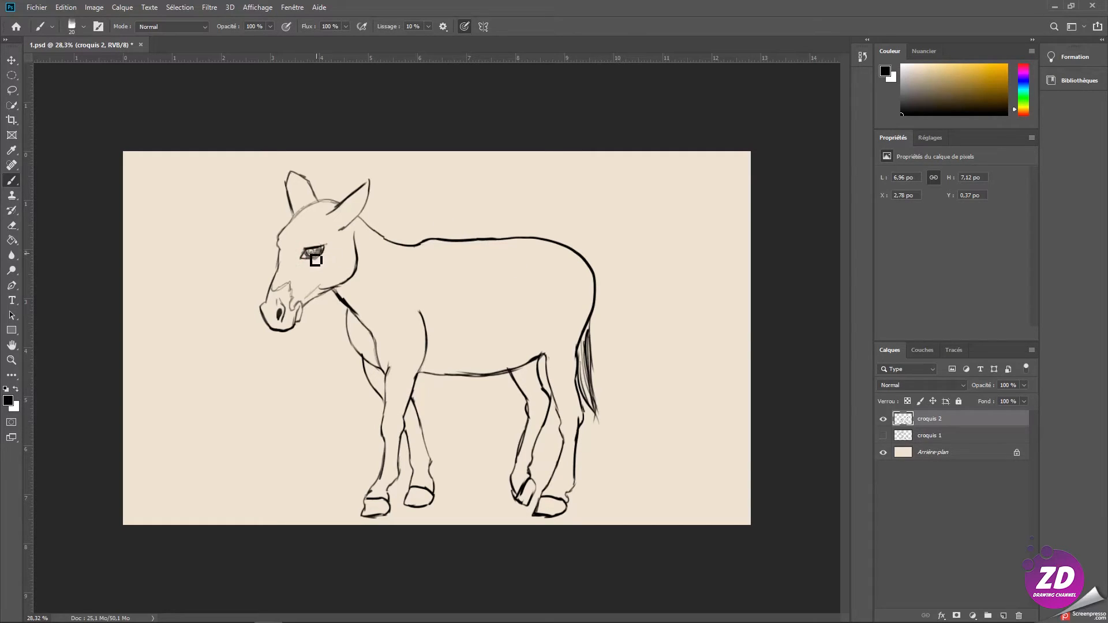
Step: Darken the eye and sketch zebra stripes over the forehead, muzzle and cheek
left_click_drag(316, 261, 318, 255)
mouse_move(278, 286)
left_mouse_down()
mouse_move(301, 232)
mouse_move(286, 236)
mouse_move(293, 268)
mouse_move(292, 225)
mouse_move(290, 280)
left_mouse_up()
key("ctrl+z")
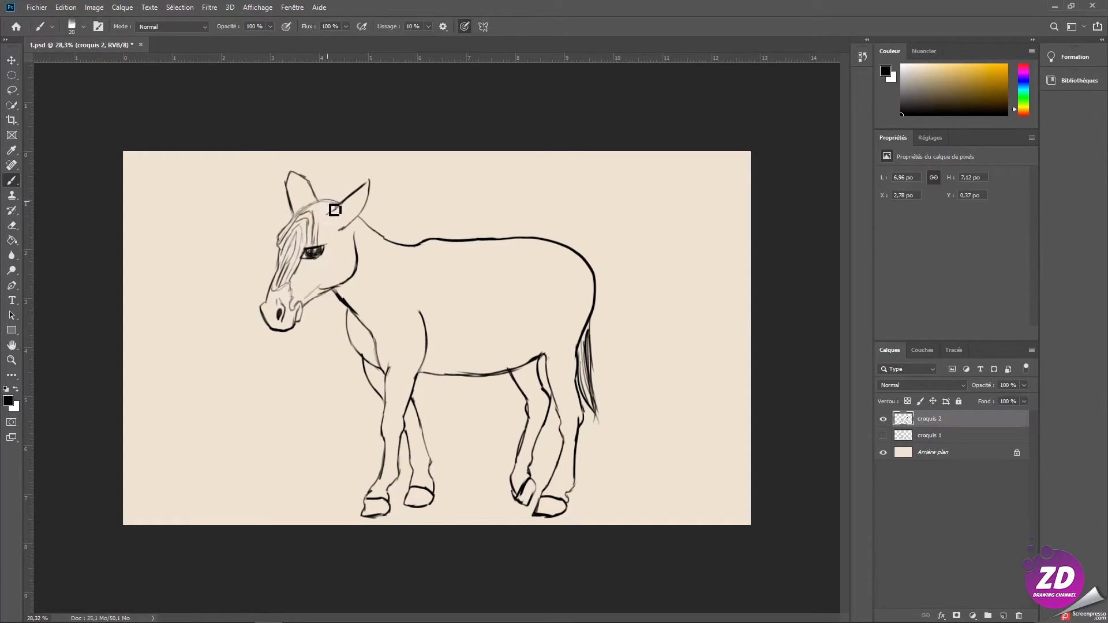
mouse_move(304, 217)
left_mouse_down()
mouse_move(315, 206)
mouse_move(325, 241)
left_mouse_up()
left_click_drag(293, 289, 300, 298)
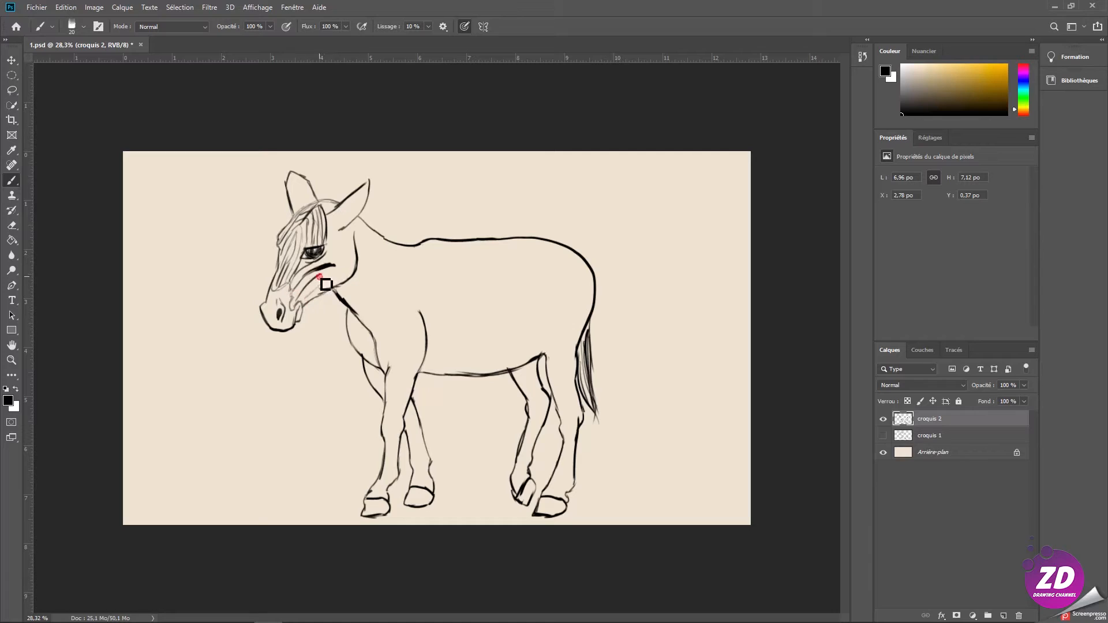
left_click_drag(312, 292, 293, 306)
left_click_drag(339, 241, 358, 277)
mouse_move(332, 213)
left_mouse_down()
mouse_move(346, 228)
mouse_move(357, 219)
mouse_move(293, 258)
mouse_move(278, 287)
left_mouse_up()
Step: Sketch a short bristly mane between the ears and down the neck, erasing overlapping strokes at the forelock
mouse_move(281, 248)
left_mouse_down()
mouse_move(300, 224)
mouse_move(297, 208)
mouse_move(347, 181)
mouse_move(325, 171)
mouse_move(326, 200)
left_mouse_up()
key("e")
left_click(310, 200)
left_click(317, 195)
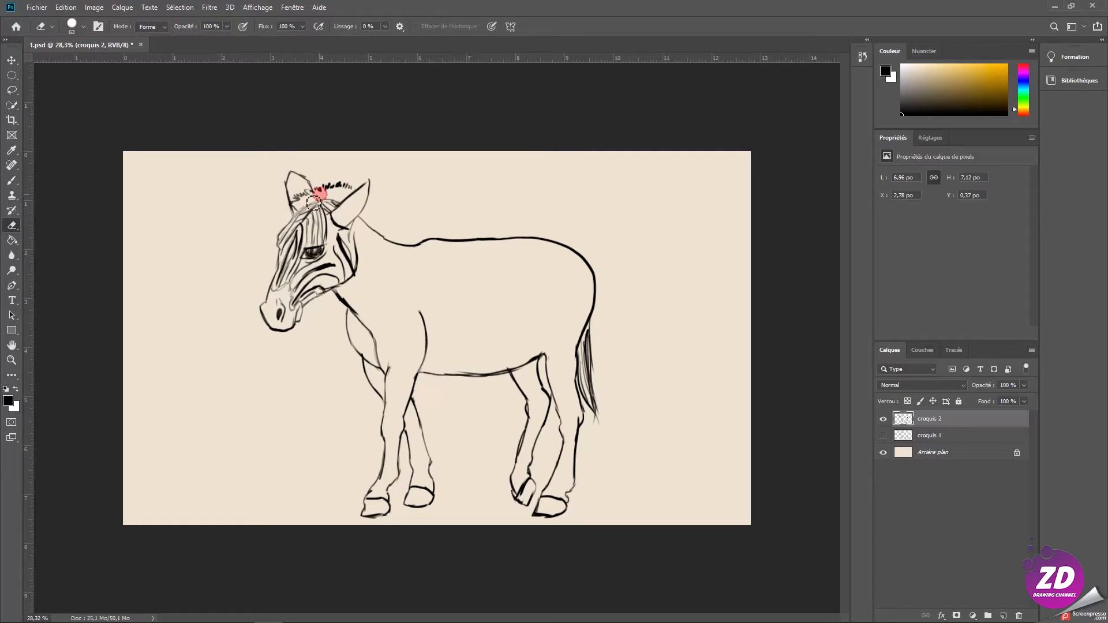
key("b")
mouse_move(379, 207)
left_mouse_down()
mouse_move(372, 199)
mouse_move(402, 232)
mouse_move(400, 220)
mouse_move(433, 242)
left_mouse_up()
left_click(416, 241)
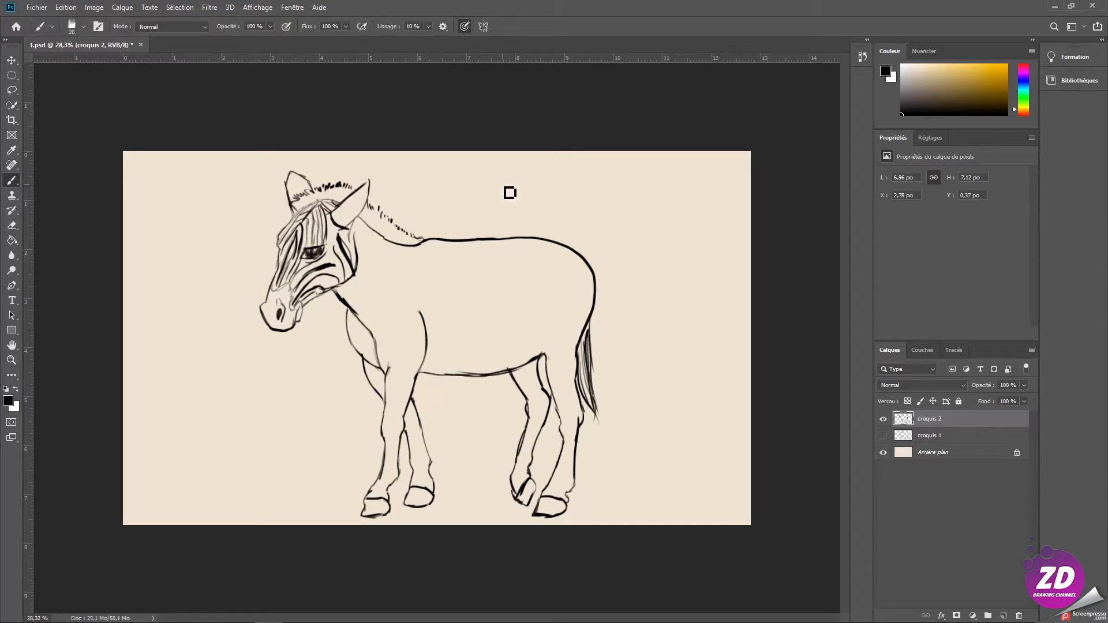
Step: Sketch curved zebra stripes from the back down the flank, adding short strokes along the spine
left_click_drag(445, 244, 462, 349)
mouse_move(468, 248)
left_mouse_down()
mouse_move(462, 335)
mouse_move(488, 326)
left_mouse_up()
left_click_drag(516, 243, 478, 358)
left_click_drag(526, 241, 504, 342)
mouse_move(540, 241)
left_mouse_down()
mouse_move(512, 374)
mouse_move(565, 249)
left_mouse_up()
key("ctrl+z")
mouse_move(492, 240)
left_mouse_down()
mouse_move(497, 270)
mouse_move(505, 256)
left_mouse_up()
left_click_drag(533, 240, 534, 256)
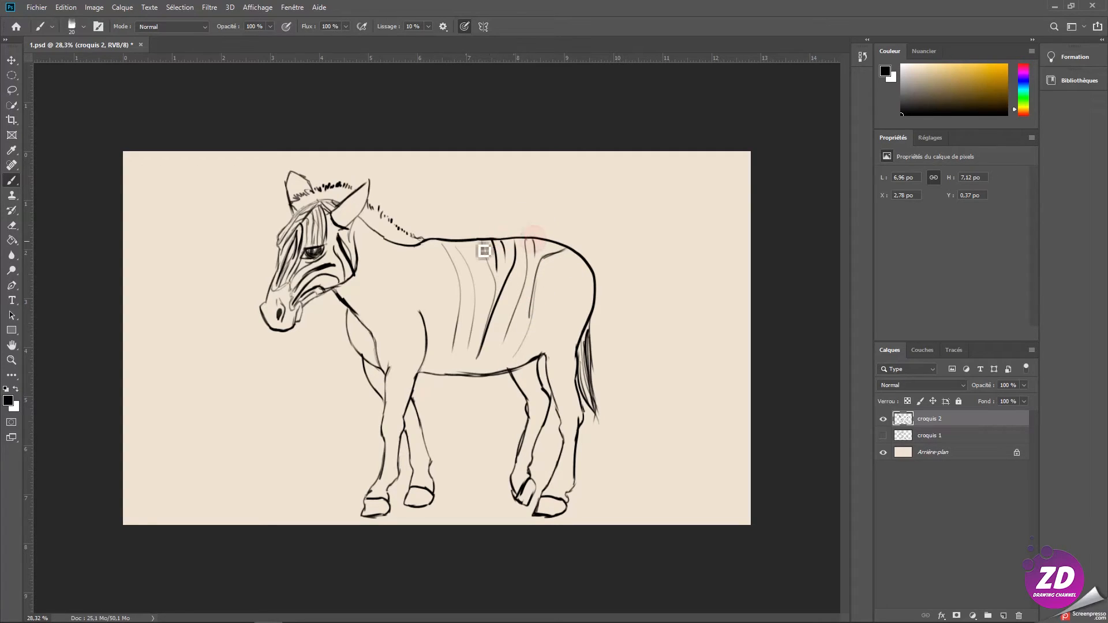
left_click_drag(466, 239, 475, 322)
Step: Add a new layer and lower the opacity of the "croquis 2" layer to 20%
left_click(1004, 613)
left_click(938, 435)
left_click(1023, 385)
left_click(981, 398)
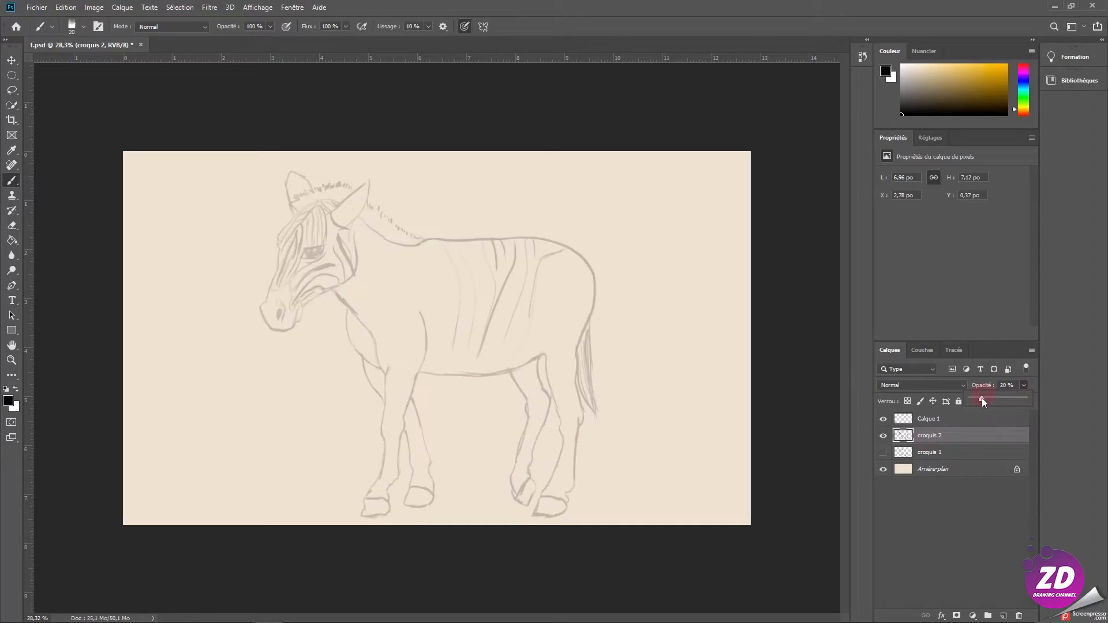
Step: Ink the upper contour of the zebra's eye on the new "Calque 1" layer with a 10 px brush
left_click(936, 421)
left_click(74, 26)
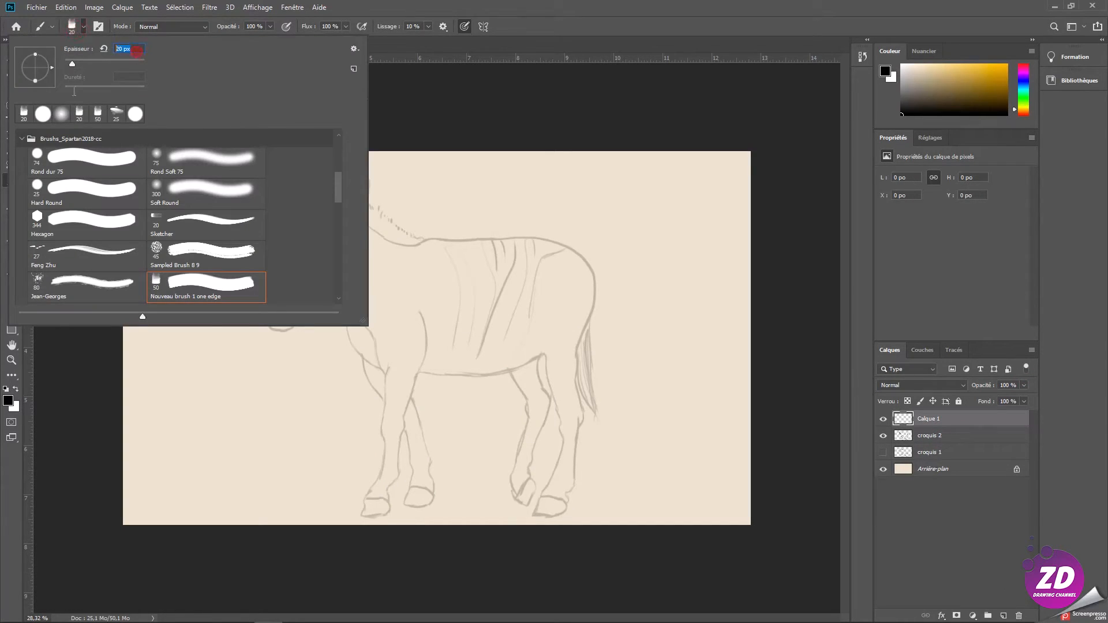
key("Return")
key("z")
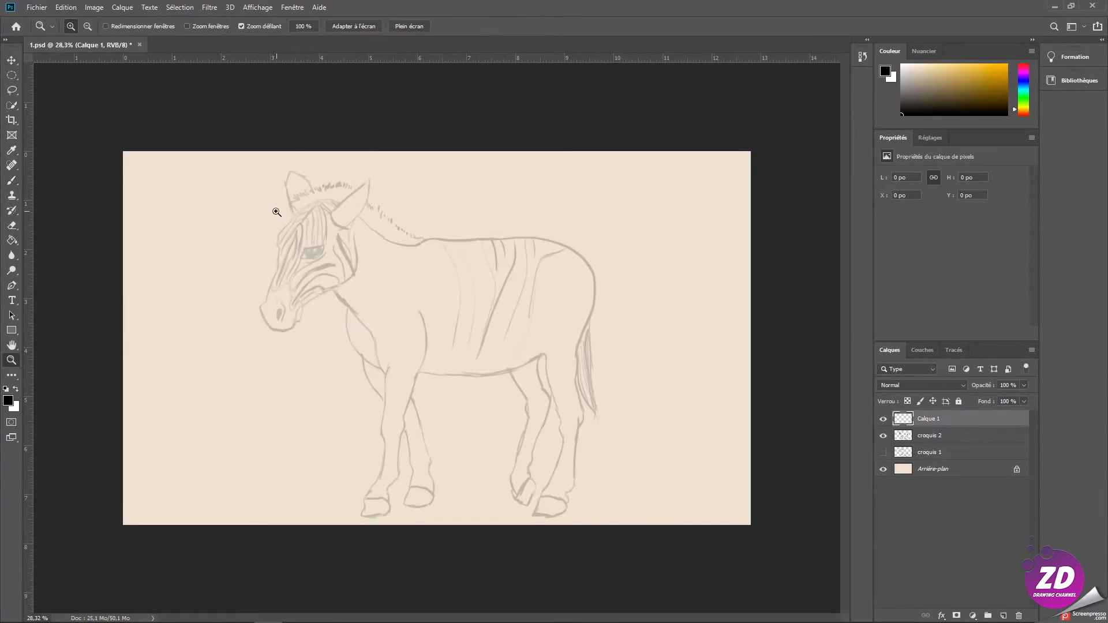
mouse_move(274, 210)
left_mouse_down()
mouse_move(306, 243)
mouse_move(282, 242)
mouse_move(297, 266)
left_mouse_up()
key("b")
key("z")
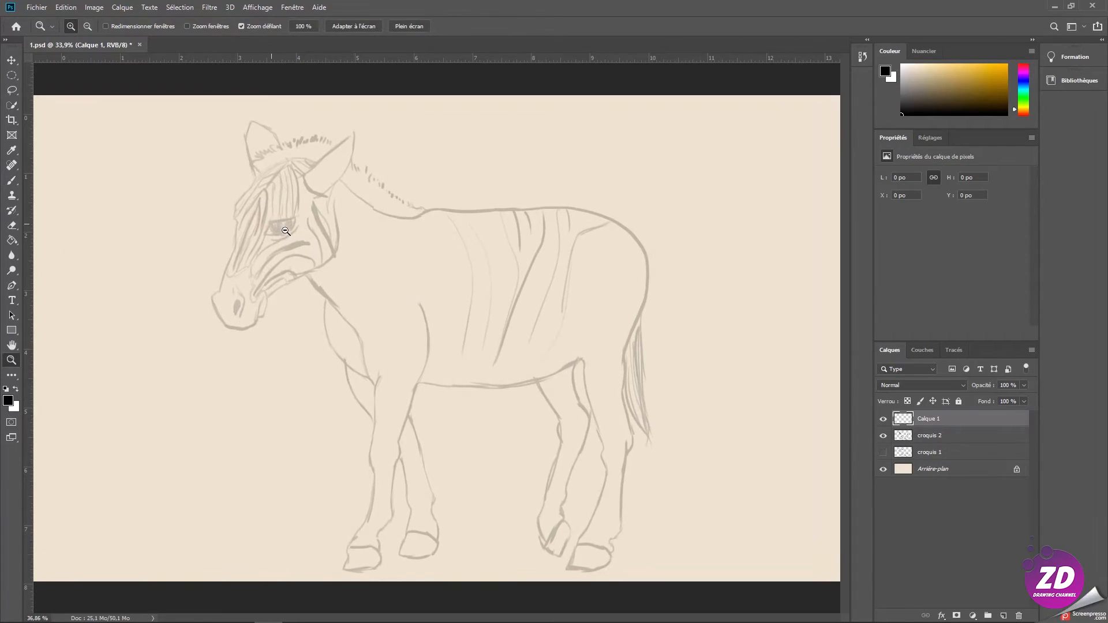
key("b")
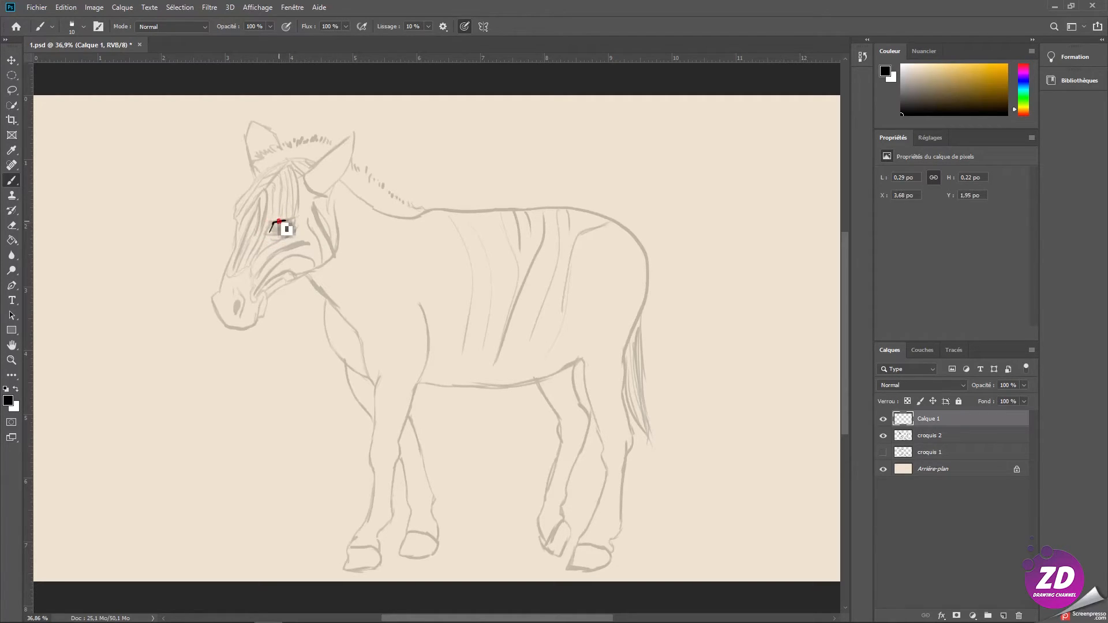
left_click_drag(287, 229, 297, 219)
Step: Erase the stray strokes under the eye and ink its lower lid and pupil in thick black
key("e")
left_click_drag(294, 230, 273, 235)
key("b")
left_click_drag(287, 223, 291, 218)
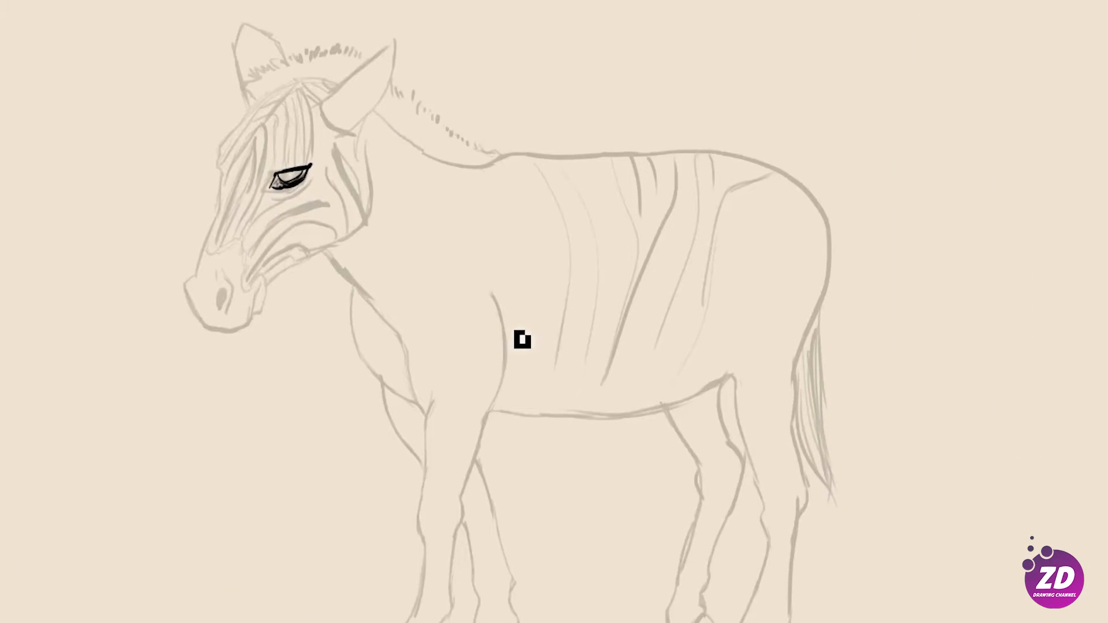
mouse_move(295, 177)
left_mouse_down()
mouse_move(296, 201)
mouse_move(310, 175)
left_mouse_up()
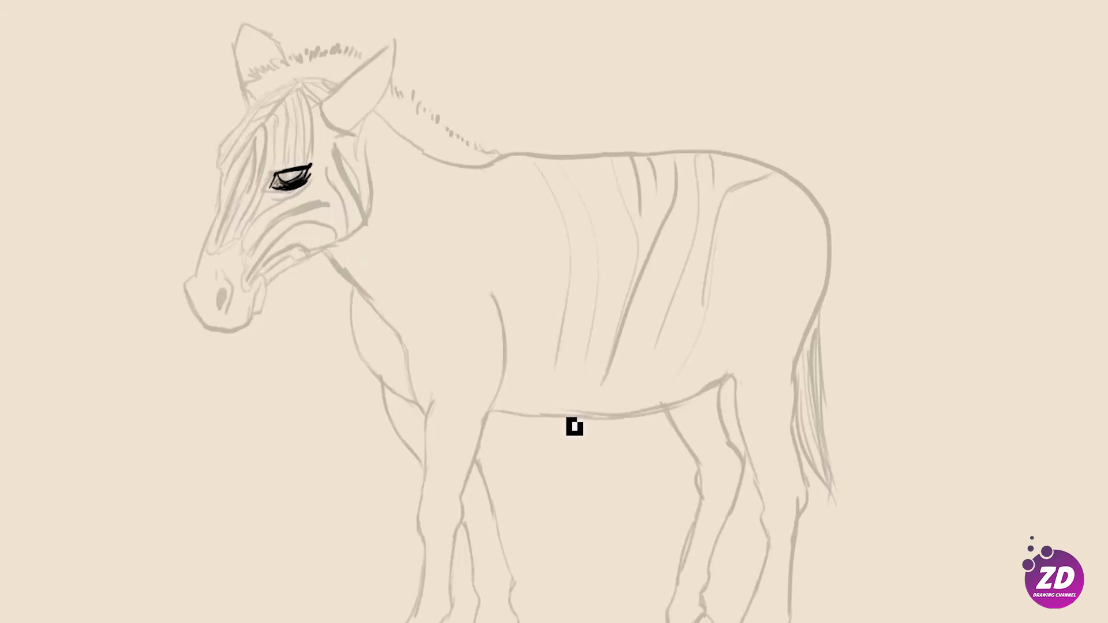
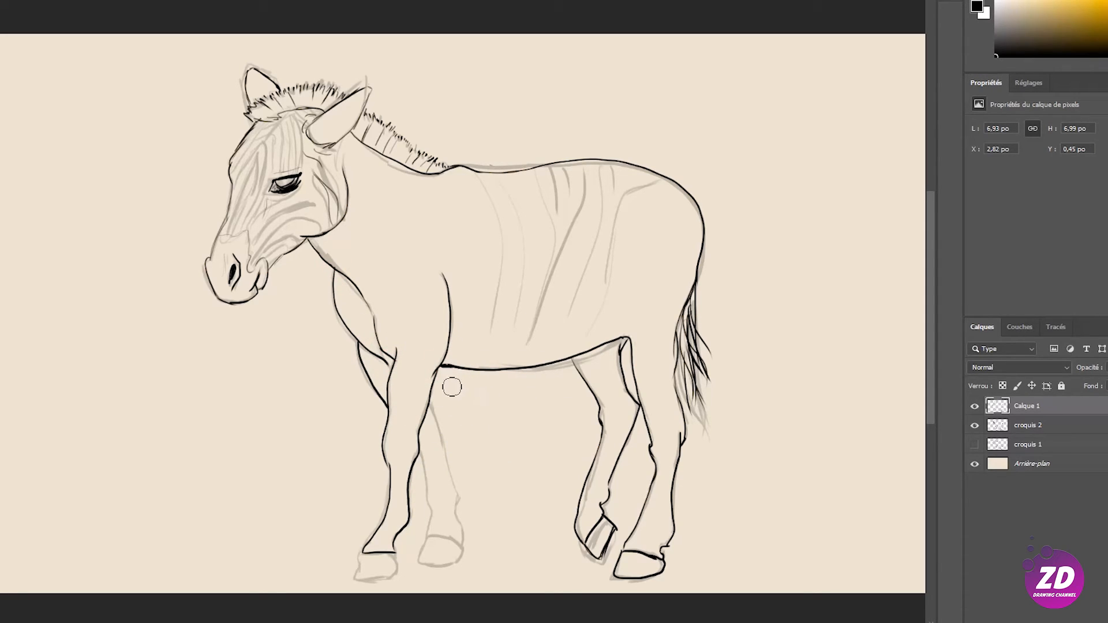
Step: Ink the far front leg and both front hooves, and hide the "croquis 2" layer
left_click_drag(430, 403, 458, 510)
left_click_drag(421, 451, 429, 535)
left_click_drag(430, 535, 460, 544)
left_click_drag(460, 543, 455, 512)
mouse_move(428, 536)
left_mouse_down()
mouse_move(458, 569)
mouse_move(460, 541)
left_mouse_up()
left_click_drag(360, 554, 394, 576)
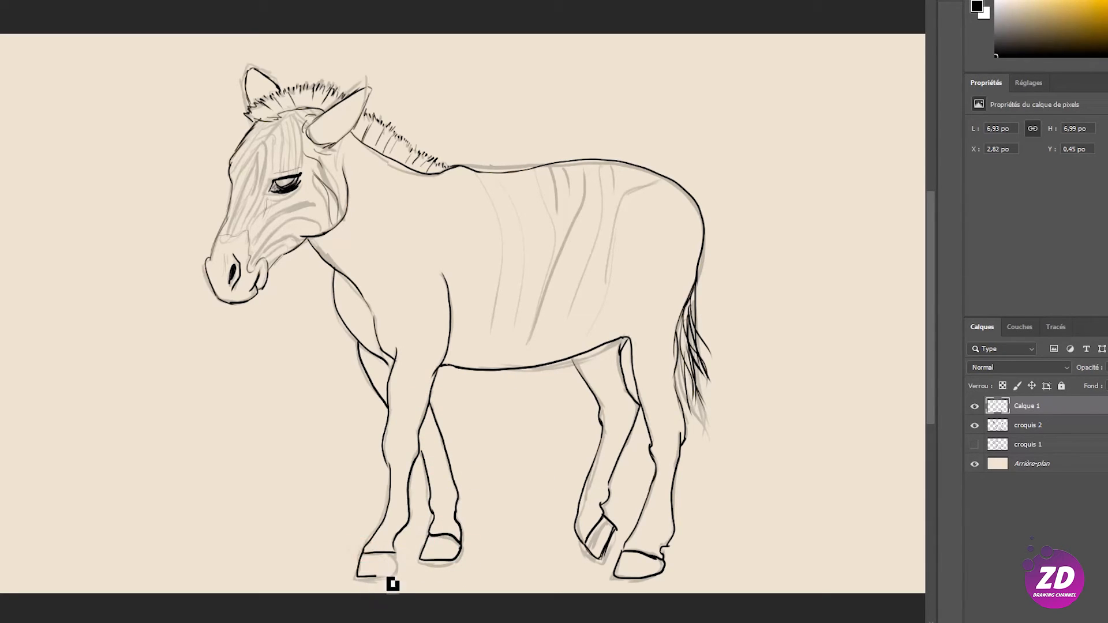
left_click(975, 426)
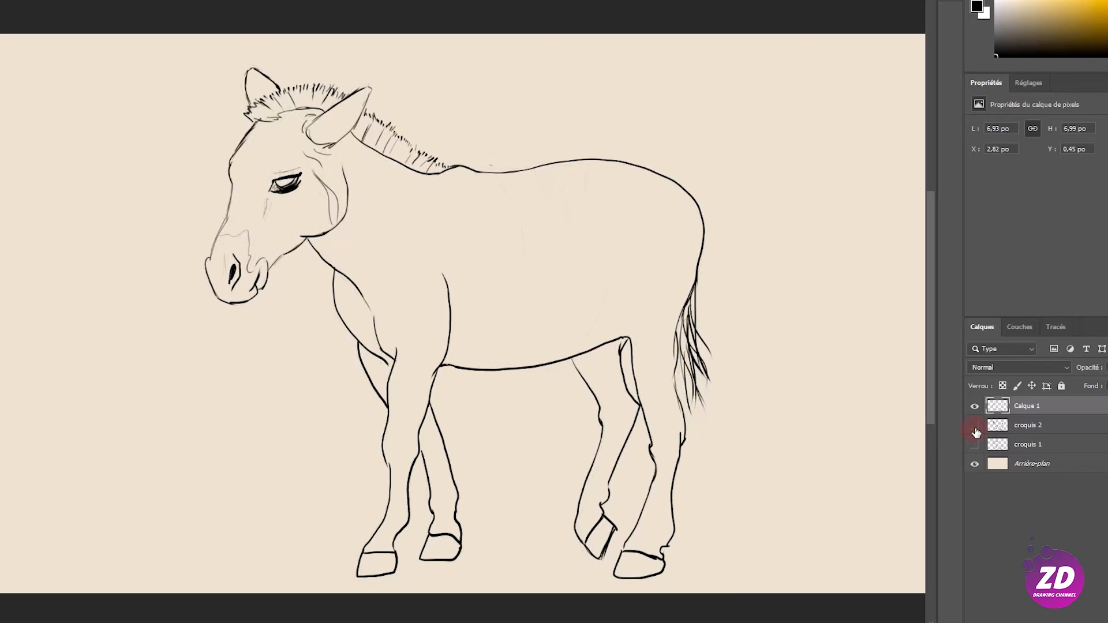
scroll(733, 349, "down", 3)
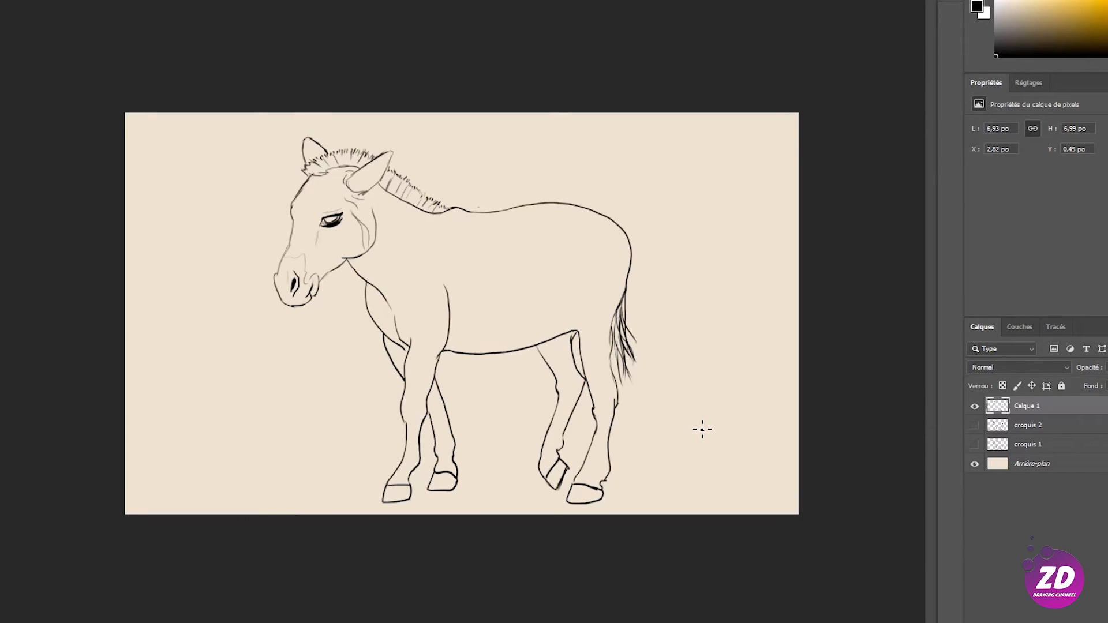
Step: Redraw the zebra's back as a flatter line from the withers to the rump and clean up its joins
key("ctrl+z")
left_click_drag(495, 215, 615, 225)
key("ctrl+z")
mouse_move(493, 215)
left_mouse_down()
mouse_move(598, 220)
mouse_move(620, 233)
mouse_move(479, 214)
mouse_move(535, 225)
left_mouse_up()
key("ctrl+z")
left_click_drag(472, 170, 460, 180)
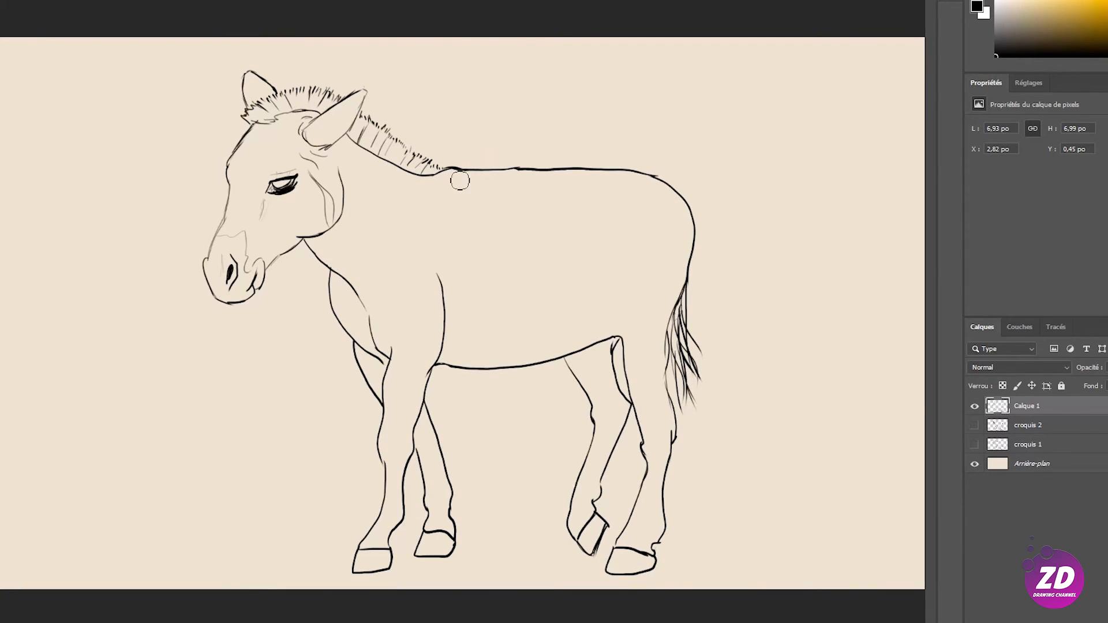
left_click(509, 170)
left_click_drag(506, 168, 557, 169)
left_click(661, 170)
Step: Redraw the rear contour and the inner thigh line of the near hind leg
key("z")
key("ctrl+minus")
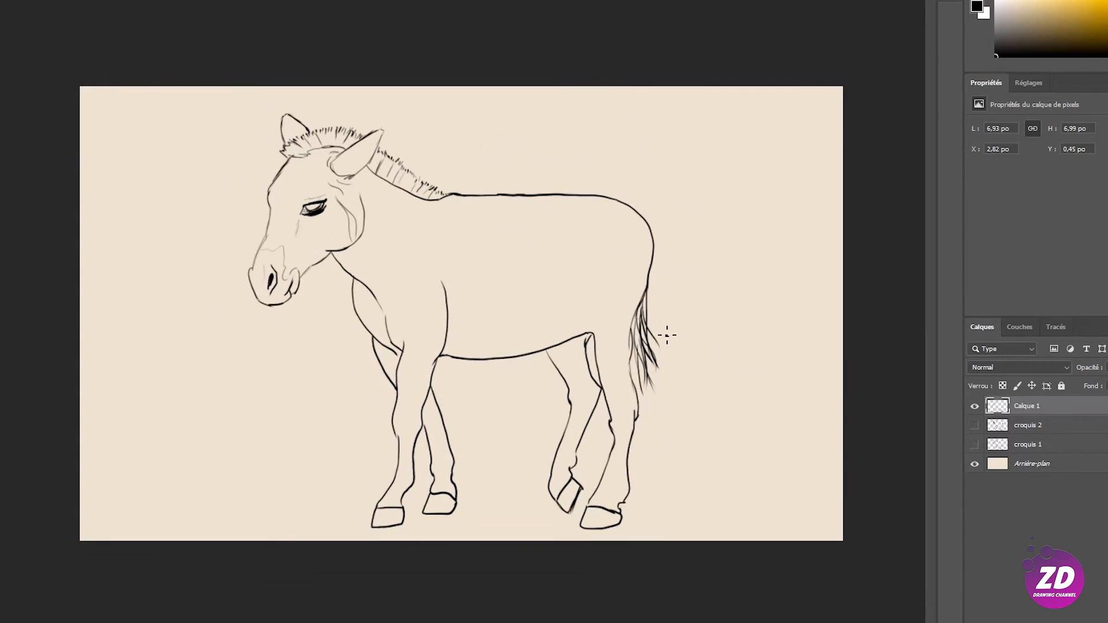
left_click_drag(632, 338, 635, 407)
mouse_move(597, 337)
left_mouse_down()
mouse_move(603, 399)
mouse_move(616, 401)
mouse_move(606, 358)
left_mouse_up()
key("e")
key("b")
Step: Redraw the rump with a tighter curve down to the tail and erase the old outline
key("e")
mouse_move(618, 202)
left_mouse_down()
mouse_move(664, 260)
mouse_move(630, 217)
mouse_move(584, 195)
left_mouse_up()
key("b")
mouse_move(577, 194)
left_mouse_down()
mouse_move(594, 202)
mouse_move(635, 321)
left_mouse_up()
key("e")
left_click_drag(652, 265, 641, 322)
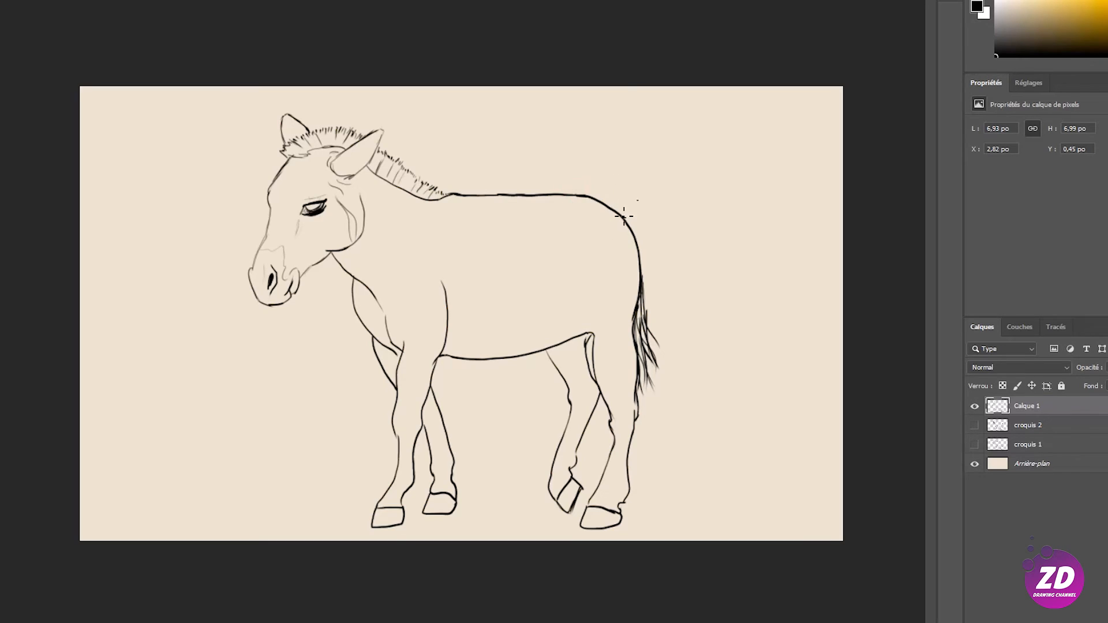
Step: Lasso the hindquarters, stretch them backward with a free transform, deselect, and touch up the belly line
key("l")
mouse_move(479, 420)
left_mouse_down()
mouse_move(692, 311)
mouse_move(495, 445)
mouse_move(485, 427)
left_mouse_up()
key("ctrl+t")
left_click_drag(691, 349, 717, 350)
key("Return")
key("ctrl+d")
key("b")
key("ctrl+z")
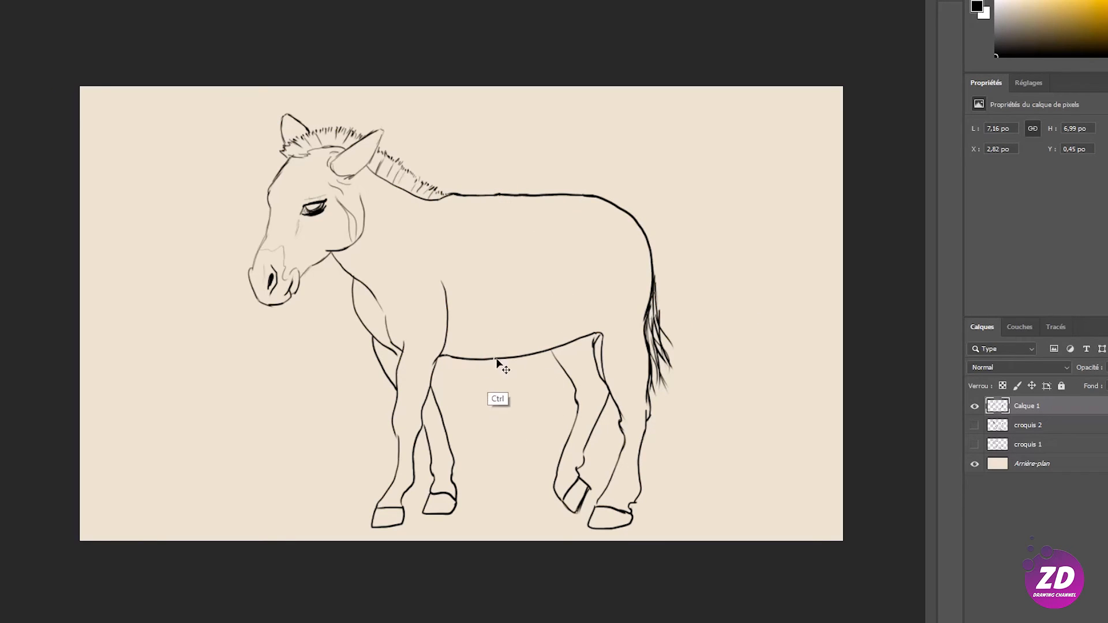
left_click(494, 360)
Step: Sketch light stripes on the chest and near front leg, and darken the top of the inner thigh
left_click_drag(345, 258, 380, 311)
left_click_drag(401, 361, 417, 386)
left_click_drag(401, 402, 414, 404)
mouse_move(398, 421)
left_mouse_down()
mouse_move(408, 422)
mouse_move(409, 455)
left_mouse_up()
left_click_drag(396, 432, 400, 447)
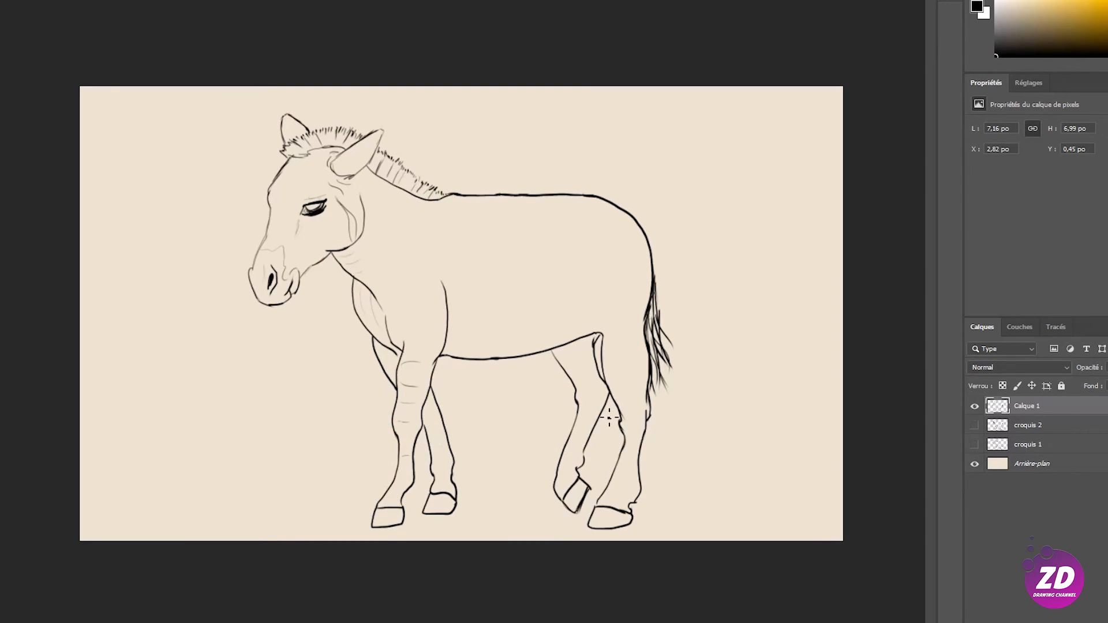
left_click_drag(598, 336, 594, 347)
Step: Sketch thin wavy stripes down the neck, shoulder and flank, undoing the last unwanted strokes
left_click_drag(432, 198, 406, 294)
left_click_drag(444, 223, 419, 306)
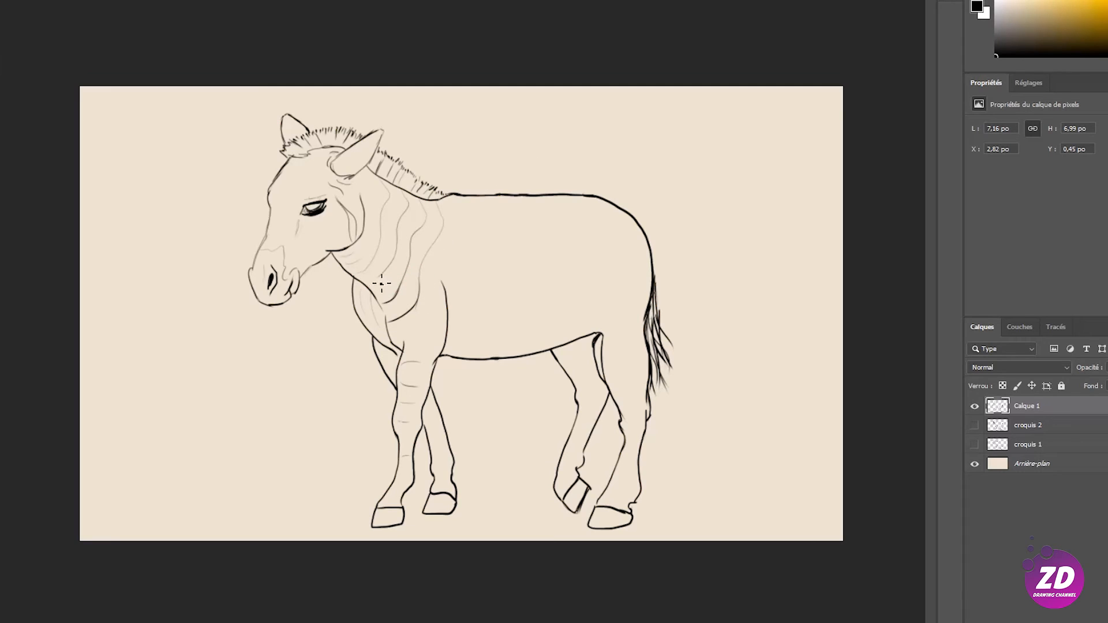
mouse_move(449, 201)
left_mouse_down()
mouse_move(456, 340)
mouse_move(490, 329)
left_mouse_up()
left_click_drag(507, 201, 519, 351)
left_click_drag(542, 198, 524, 301)
mouse_move(557, 202)
left_mouse_down()
mouse_move(557, 346)
mouse_move(562, 286)
left_mouse_up()
key("ctrl+z")
key("ctrl+z")
Step: Sketch thin wavy stripes down the barrel and curved stripes sweeping back over the rump and thigh
left_click_drag(584, 331, 607, 223)
mouse_move(589, 269)
left_mouse_down()
mouse_move(624, 235)
mouse_move(636, 259)
left_mouse_up()
left_click_drag(607, 223, 629, 214)
left_click_drag(600, 333, 647, 274)
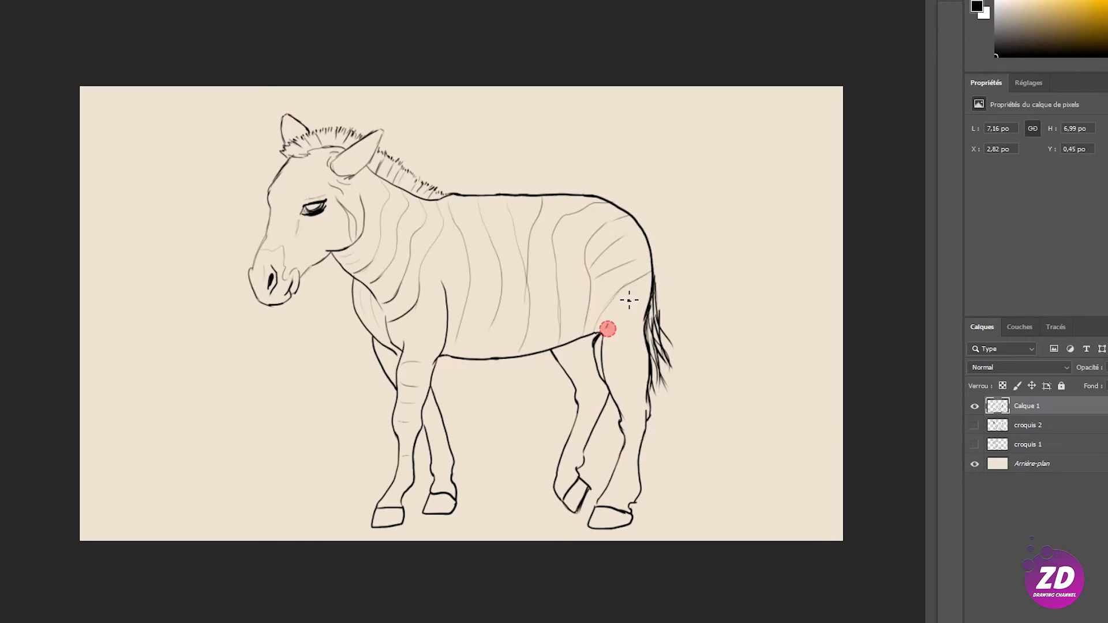
Step: Sketch short horizontal stripes down both hind legs from the thigh to the hooves
left_click_drag(643, 334, 604, 341)
left_click_drag(645, 427, 621, 428)
left_click_drag(603, 487, 632, 489)
left_click_drag(600, 499, 630, 495)
mouse_move(558, 471)
left_mouse_down()
mouse_move(571, 462)
mouse_move(569, 476)
left_mouse_up()
mouse_move(565, 459)
left_mouse_down()
mouse_move(599, 401)
mouse_move(571, 357)
mouse_move(598, 354)
left_mouse_up()
Step: Sketch short horizontal stripes on both front legs from the upper leg to just above the hooves
left_click_drag(378, 347, 395, 354)
left_click_drag(381, 356, 394, 357)
left_click_drag(383, 368, 393, 367)
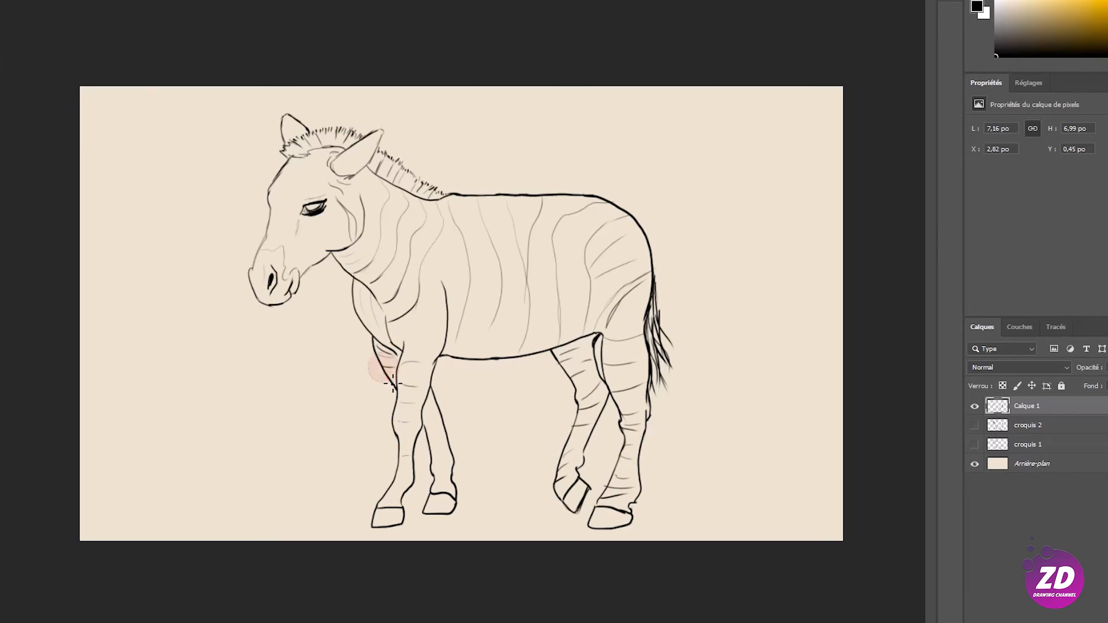
left_click_drag(423, 417, 435, 413)
mouse_move(428, 432)
left_mouse_down()
mouse_move(438, 425)
mouse_move(442, 436)
left_mouse_up()
mouse_move(432, 461)
left_mouse_down()
mouse_move(443, 456)
mouse_move(448, 479)
mouse_move(402, 499)
left_mouse_up()
left_click_drag(396, 484, 409, 469)
left_click_drag(400, 463, 410, 462)
Step: Sketch fine stripes on the forehead, muzzle and lower jaw, undoing the unwanted stroke
mouse_move(267, 247)
left_mouse_down()
mouse_move(291, 182)
mouse_move(296, 210)
left_mouse_up()
mouse_move(278, 179)
left_mouse_down()
mouse_move(307, 171)
mouse_move(300, 191)
left_mouse_up()
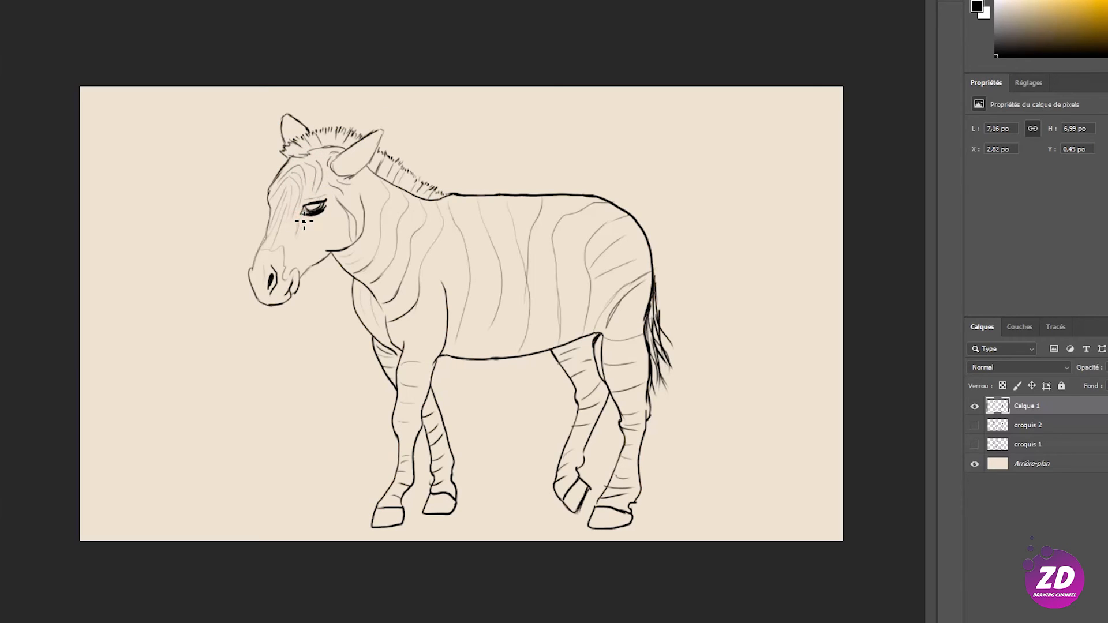
key("ctrl+z")
mouse_move(288, 265)
left_mouse_down()
mouse_move(329, 218)
mouse_move(321, 263)
left_mouse_up()
Step: Draw a second contour beside each flank and rump stripe to give the stripes width
left_click_drag(461, 199, 459, 345)
mouse_move(487, 200)
left_mouse_down()
mouse_move(510, 294)
mouse_move(480, 346)
left_mouse_up()
left_click_drag(462, 327, 456, 350)
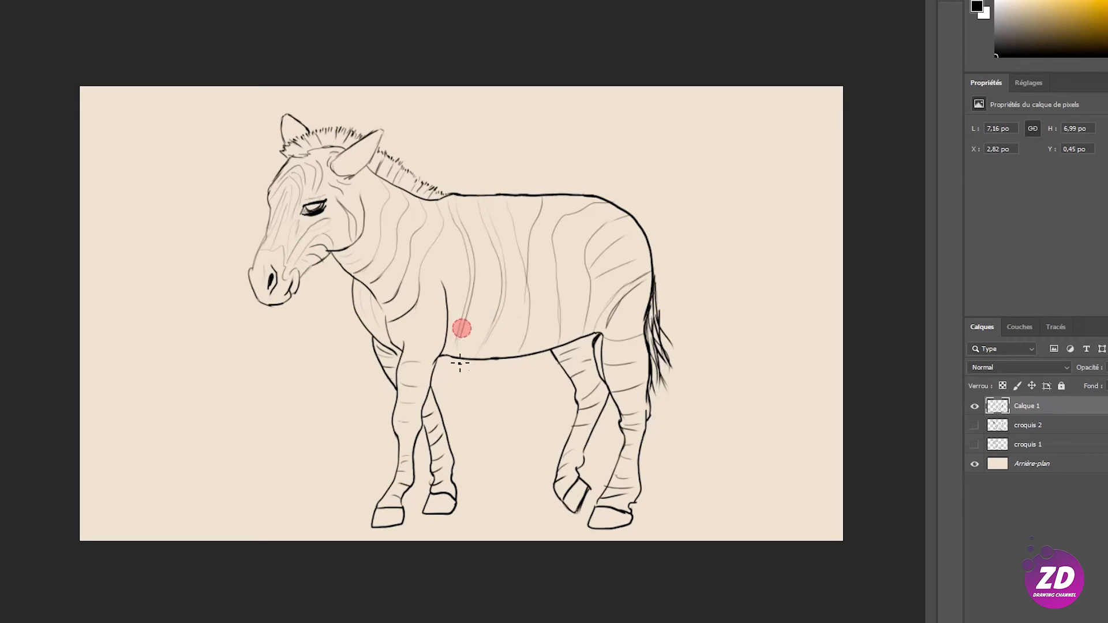
left_click_drag(508, 202, 524, 348)
left_click_drag(546, 203, 517, 318)
left_click_drag(591, 198, 558, 345)
left_click_drag(626, 214, 579, 325)
left_click_drag(634, 236, 593, 266)
mouse_move(540, 198)
left_mouse_down()
mouse_move(523, 283)
mouse_move(529, 339)
left_mouse_up()
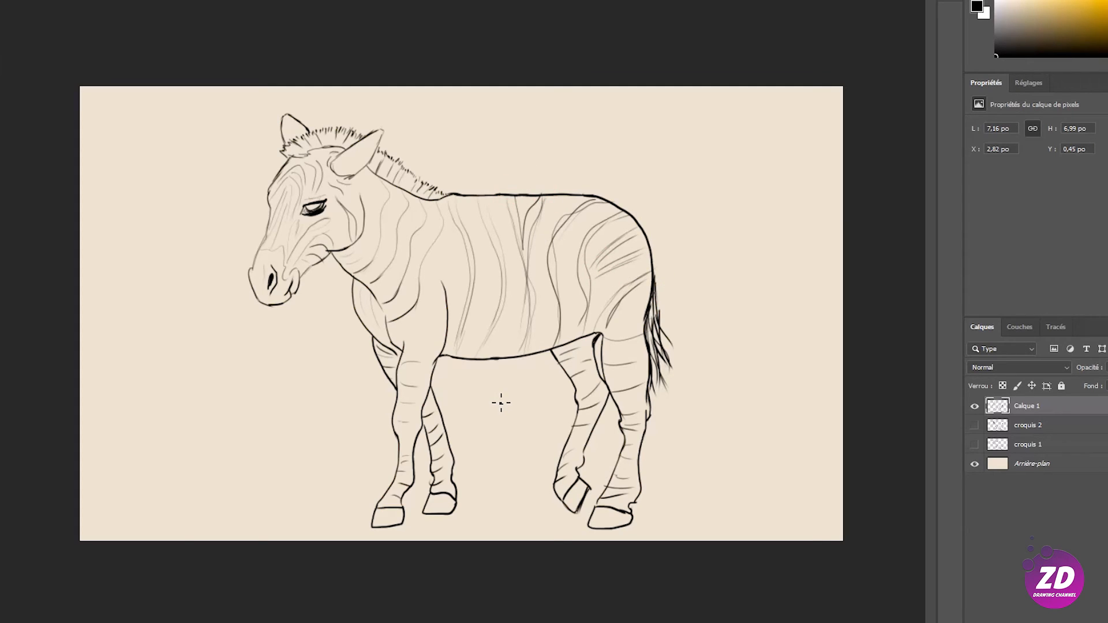
Step: Refine the outlines around the hooves and fetlocks and strengthen the mane hairs, undoing the last unwanted stroke
left_click_drag(556, 476, 564, 503)
left_click(635, 503)
left_click(646, 504)
left_click(423, 483)
mouse_move(303, 149)
left_mouse_down()
mouse_move(377, 172)
mouse_move(393, 191)
mouse_move(415, 175)
left_mouse_up()
key("ctrl+z")
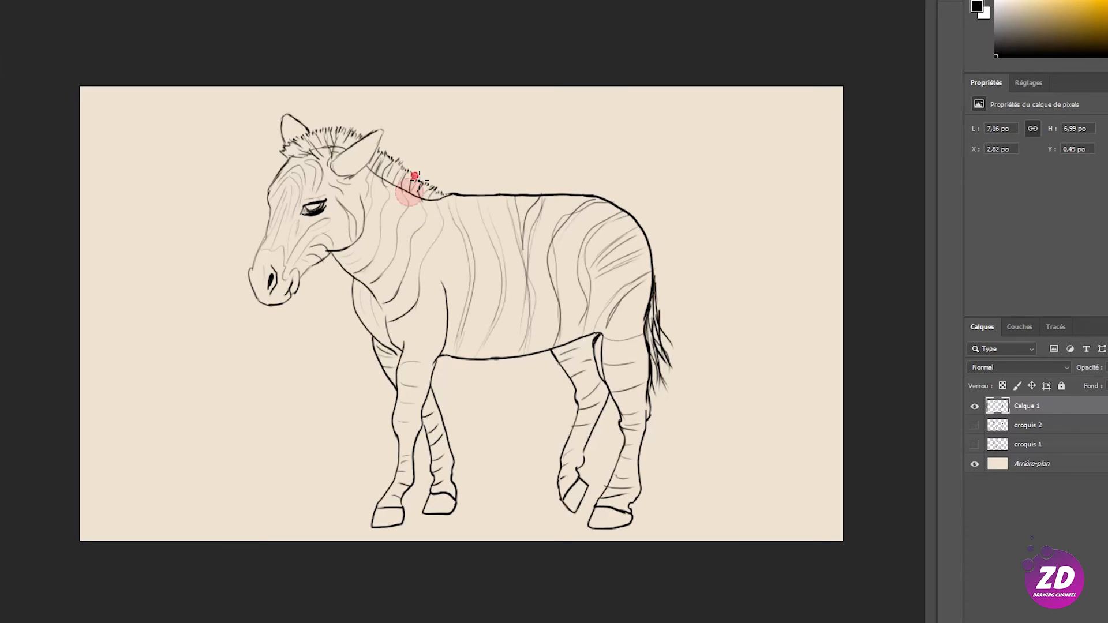
Step: Try to redraw the far hind fetlock and hoof in a smaller, more compact shape
mouse_move(579, 467)
left_mouse_down()
mouse_move(579, 477)
mouse_move(589, 439)
left_mouse_up()
left_click_drag(574, 499, 561, 460)
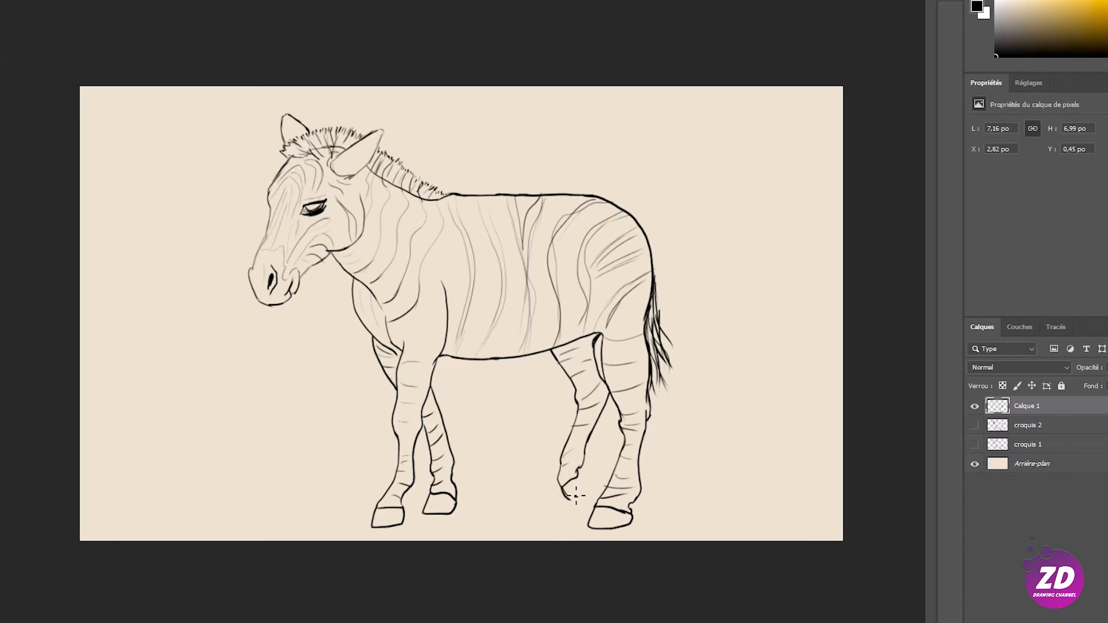
left_click_drag(582, 516, 566, 488)
key("b")
key("ctrl+z")
key("ctrl+z")
key("ctrl+z")
mouse_move(558, 482)
left_mouse_down()
mouse_move(566, 503)
mouse_move(587, 482)
mouse_move(566, 507)
mouse_move(574, 503)
left_mouse_up()
key("ctrl+z")
key("ctrl+z")
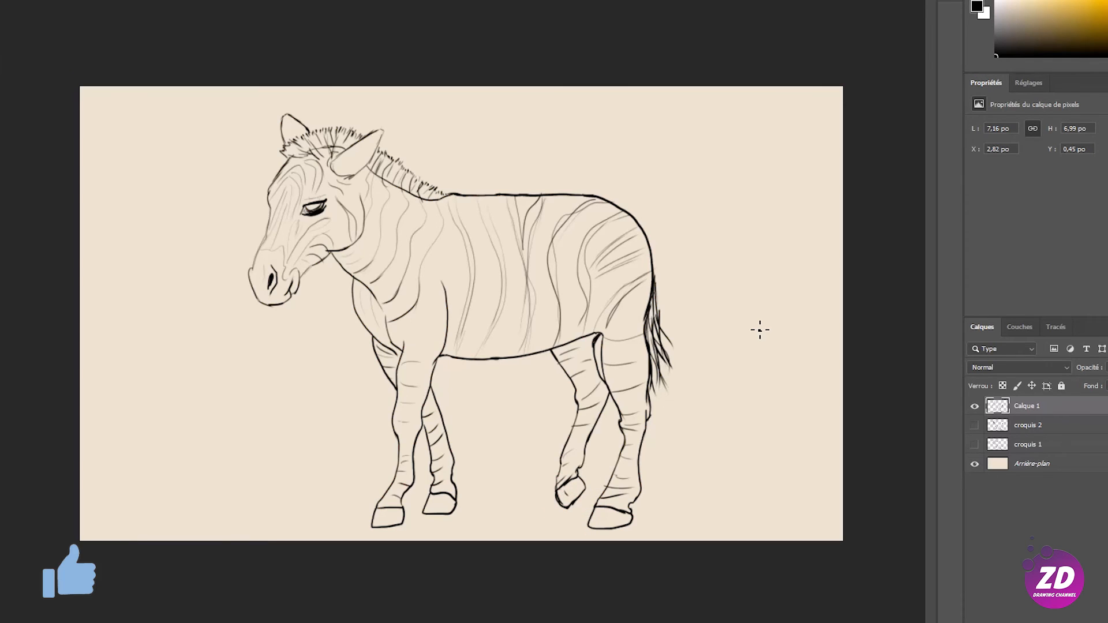
Step: Undo the last hoof strokes and redraw the far hind lower leg with a cleaner fetlock and smaller hoof
key("ctrl+z")
key("ctrl+z")
key("ctrl+z")
key("ctrl+z")
mouse_move(570, 479)
left_mouse_down()
mouse_move(589, 441)
mouse_move(556, 493)
left_mouse_up()
key("ctrl+z")
mouse_move(570, 436)
left_mouse_down()
mouse_move(555, 500)
mouse_move(570, 512)
mouse_move(586, 493)
left_mouse_up()
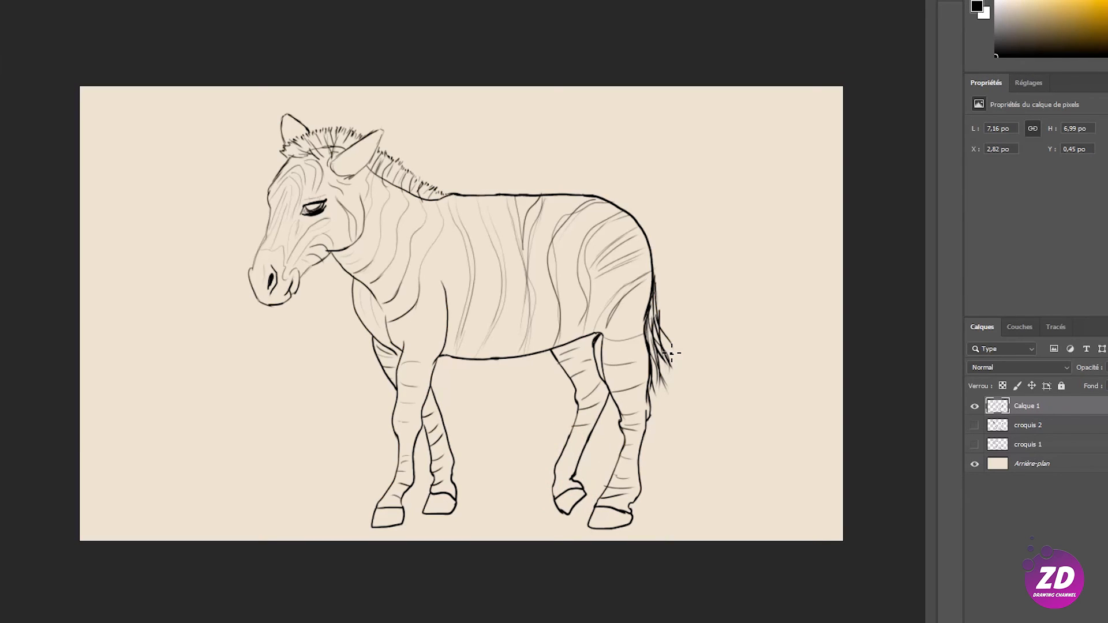
Step: Lasso the far hind lower leg, shorten it slightly with a free transform, and deselect
mouse_move(594, 443)
left_mouse_down()
mouse_move(548, 480)
mouse_move(594, 440)
left_mouse_up()
key("ctrl+t")
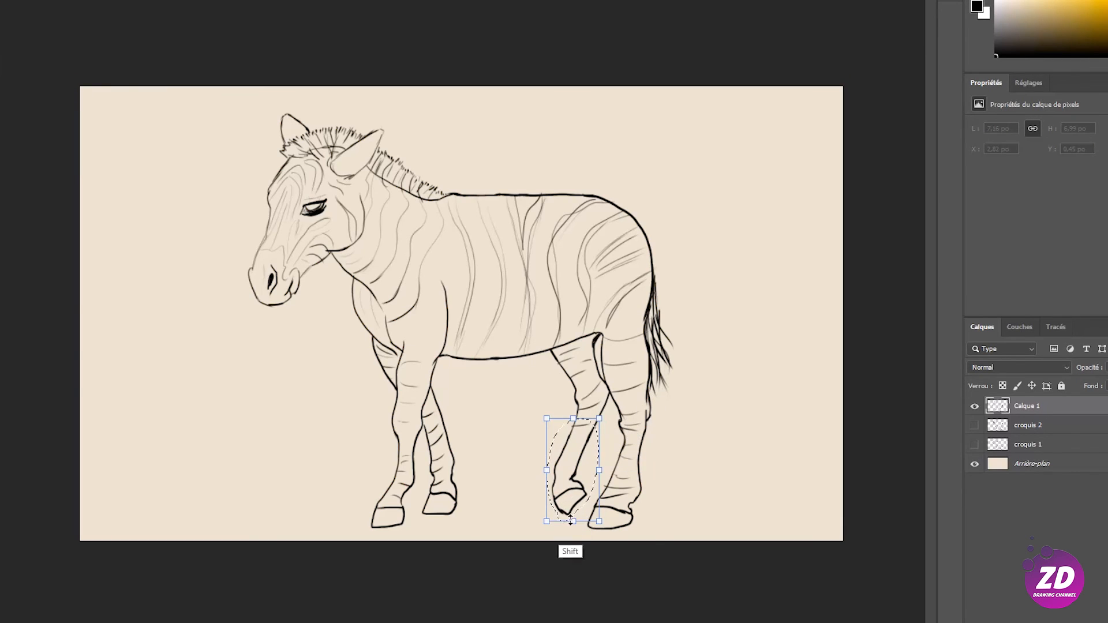
left_click_drag(572, 521, 572, 513)
key("Return")
key("ctrl+d")
Step: Redraw the stripes on the far hind lower leg and fetlock, undoing the unwanted stroke on the hoof
key("b")
left_click_drag(566, 439, 577, 437)
left_click_drag(555, 478, 566, 480)
right_click(569, 504, "alt")
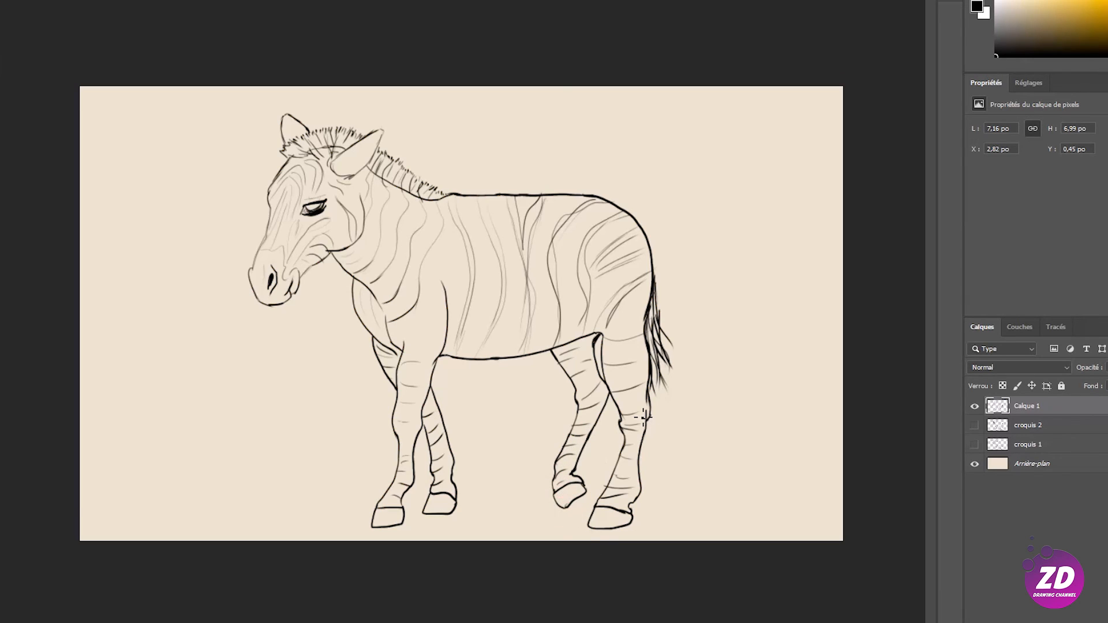
mouse_move(555, 493)
left_mouse_down()
mouse_move(562, 517)
mouse_move(570, 508)
left_mouse_up()
key("ctrl+z")
Step: Fill in the eye with black and sketch curved stripes on the cheek below the ear
key("e")
left_click_drag(318, 207, 315, 209)
left_click_drag(331, 159, 345, 237)
Step: Clean up the far hind hoof's tip and touch up the outlines of both front fetlocks and hooves
key("e")
left_click_drag(558, 519, 567, 506)
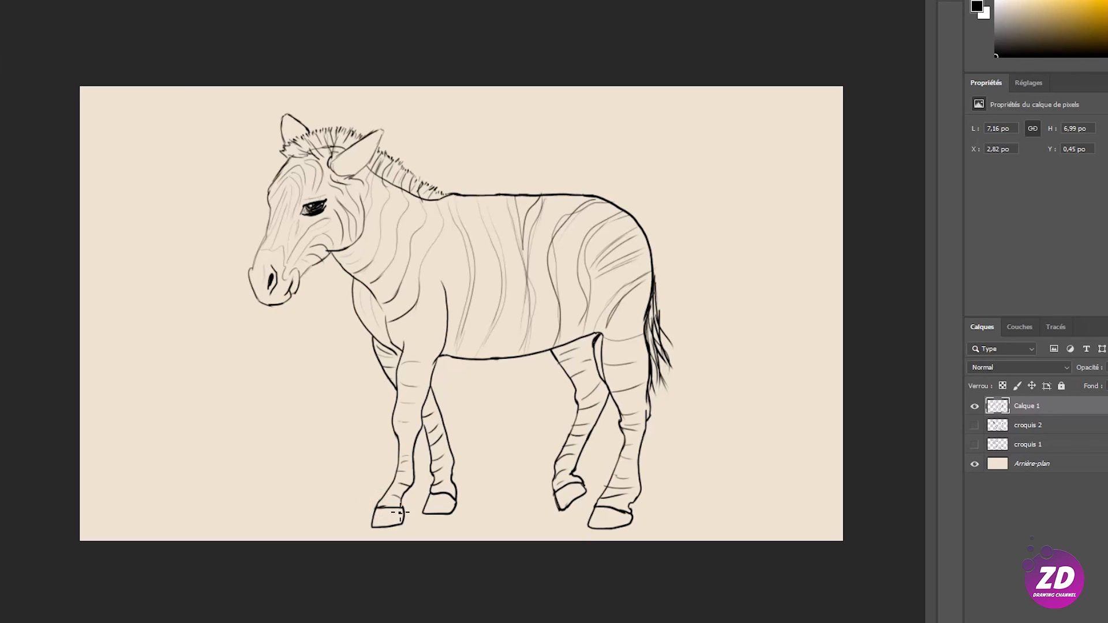
left_click_drag(401, 501, 404, 507)
left_click(429, 490)
left_click(455, 462)
left_click(453, 463)
left_click(455, 460)
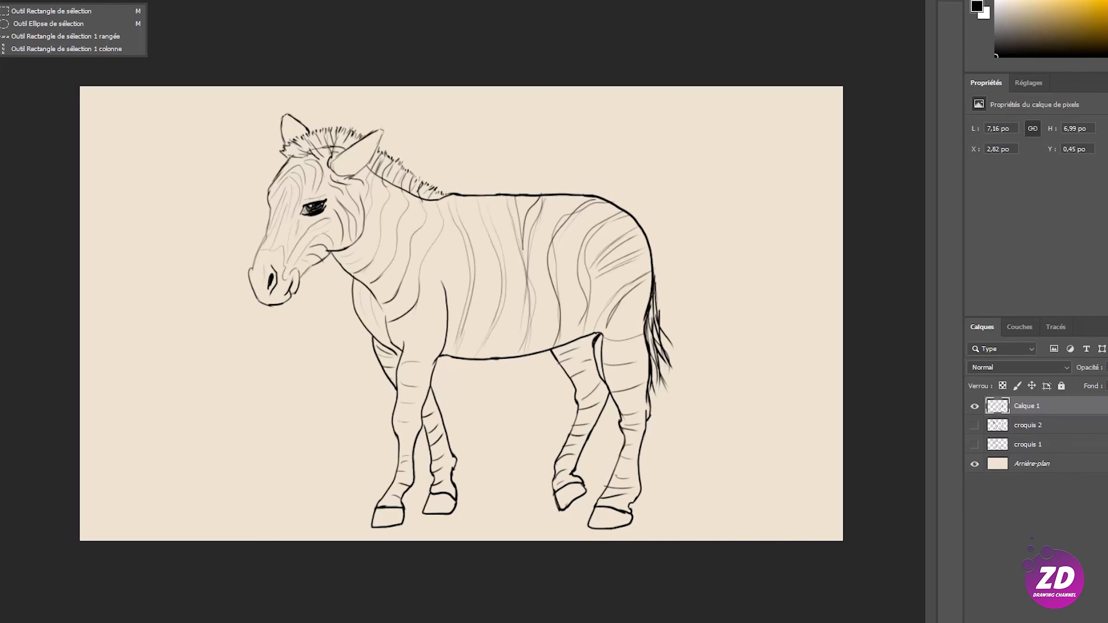
Step: Select the empty area around the zebra, closing the outline along the top of the mane to keep the head out of the selection
left_click(20, 10)
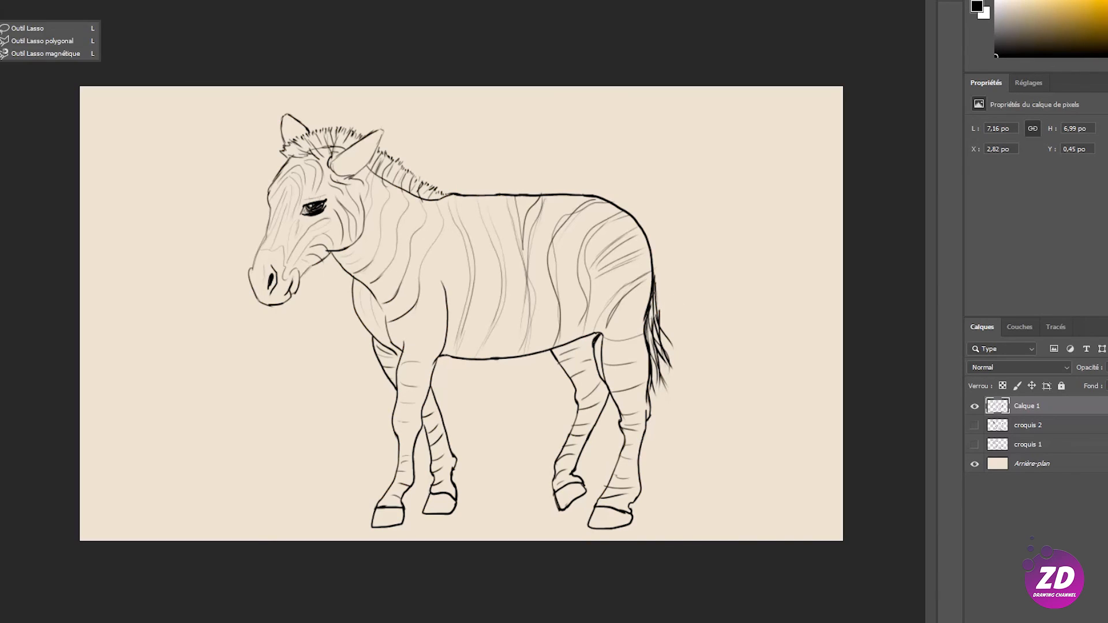
left_click(41, 57)
left_click(443, 121)
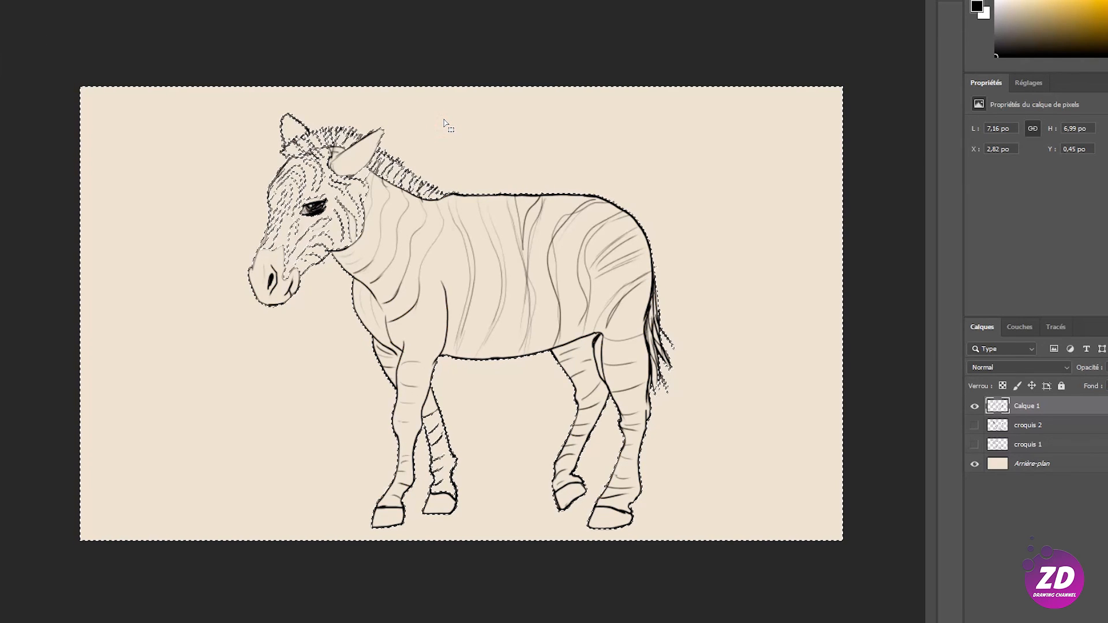
key("ctrl+d")
mouse_move(290, 150)
left_mouse_down()
mouse_move(323, 132)
mouse_move(363, 138)
left_mouse_up()
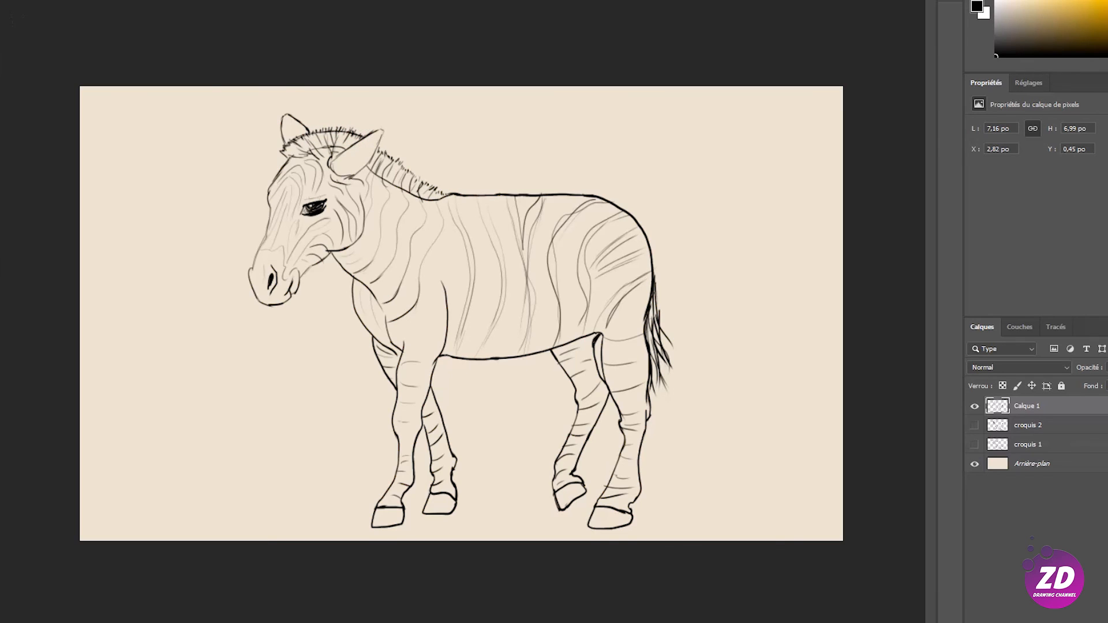
left_click(213, 135)
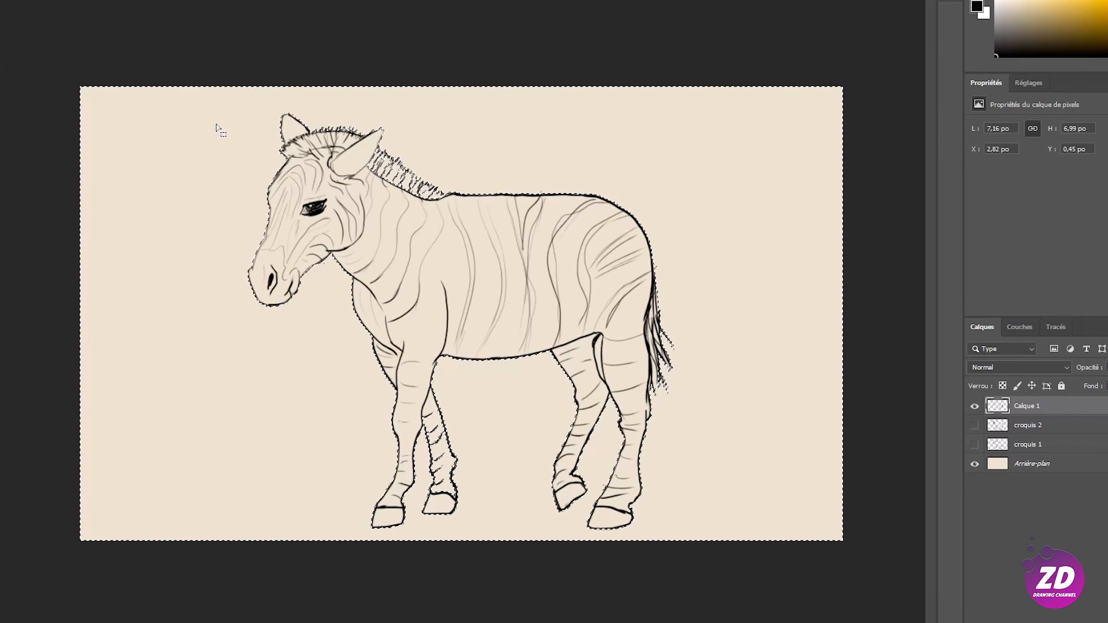